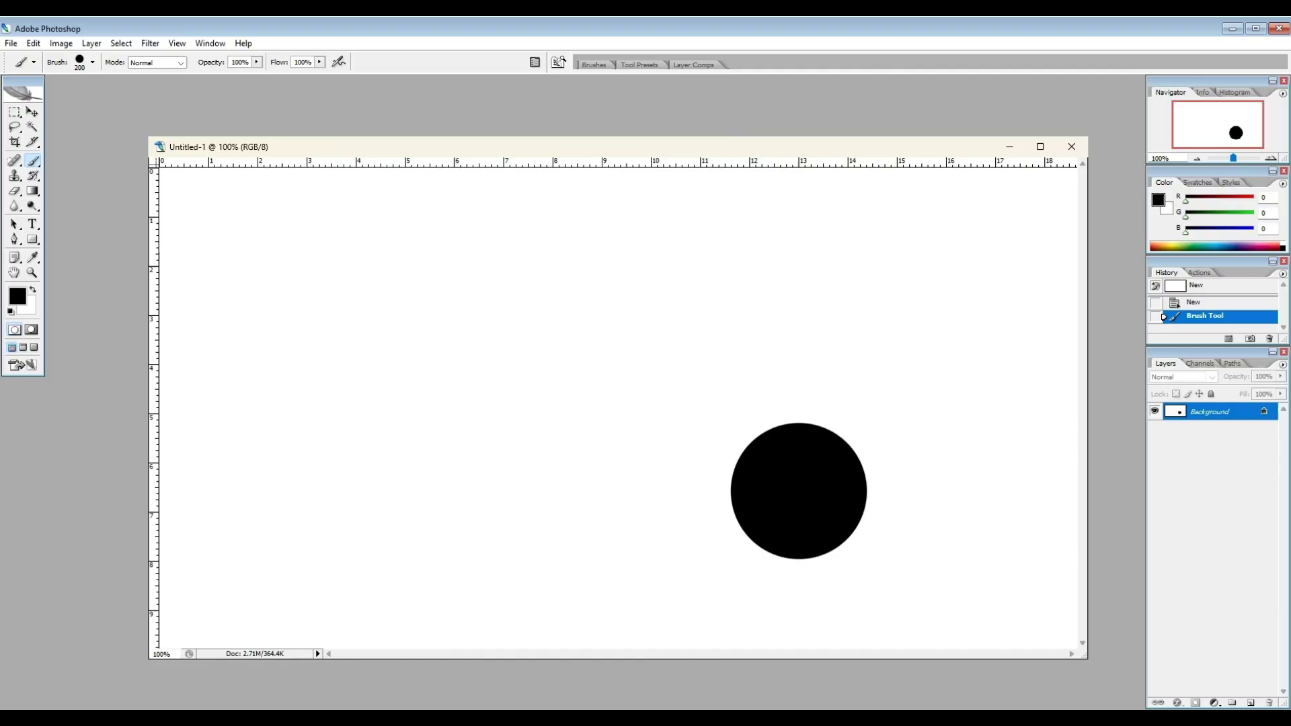
Paint the remaining big black wheels, then two small 75 px black dots between them.
left_click(399, 490)
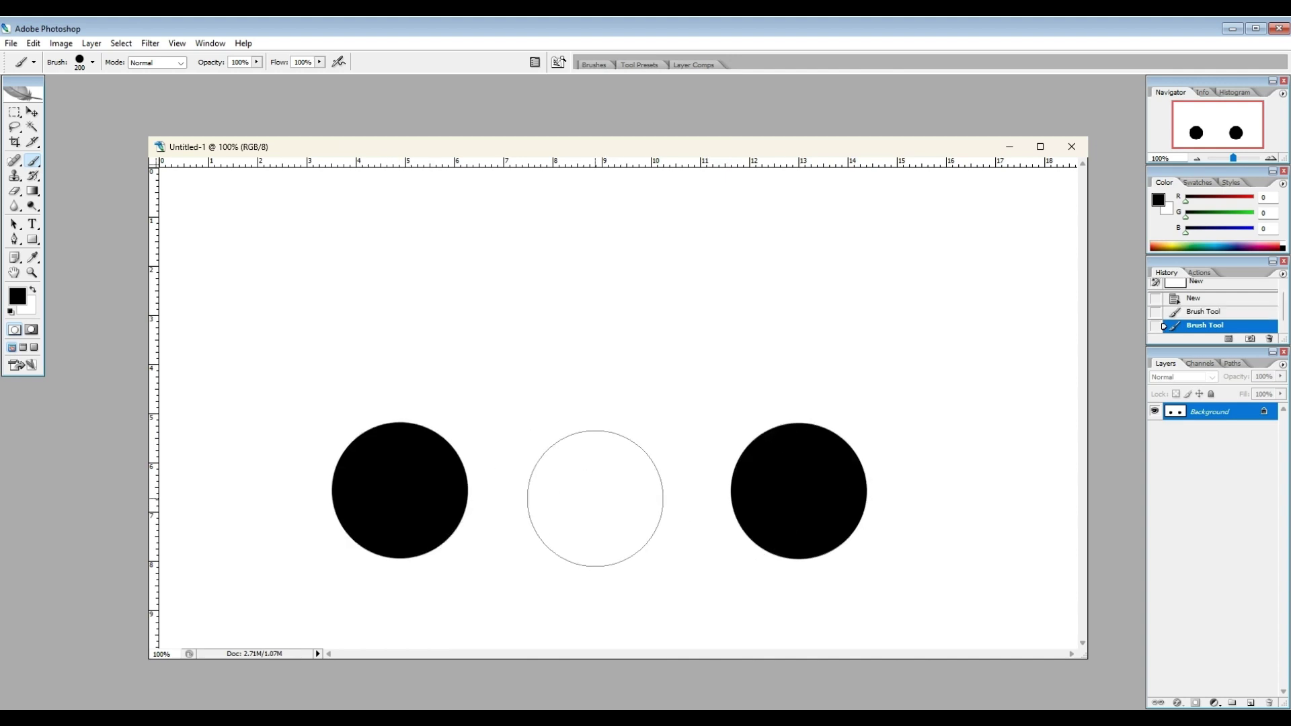
left_click(597, 492)
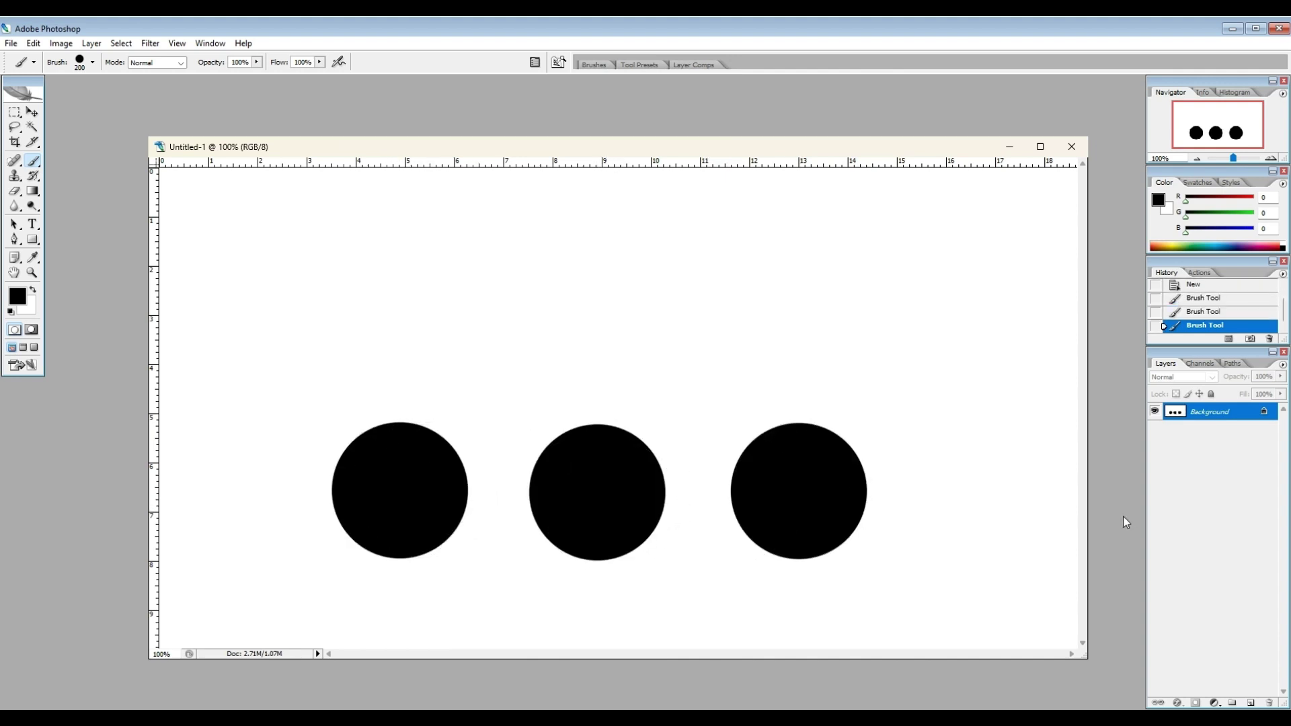
right_click(471, 309)
left_click_drag(615, 324, 581, 324)
left_click(698, 461)
left_click(500, 458)
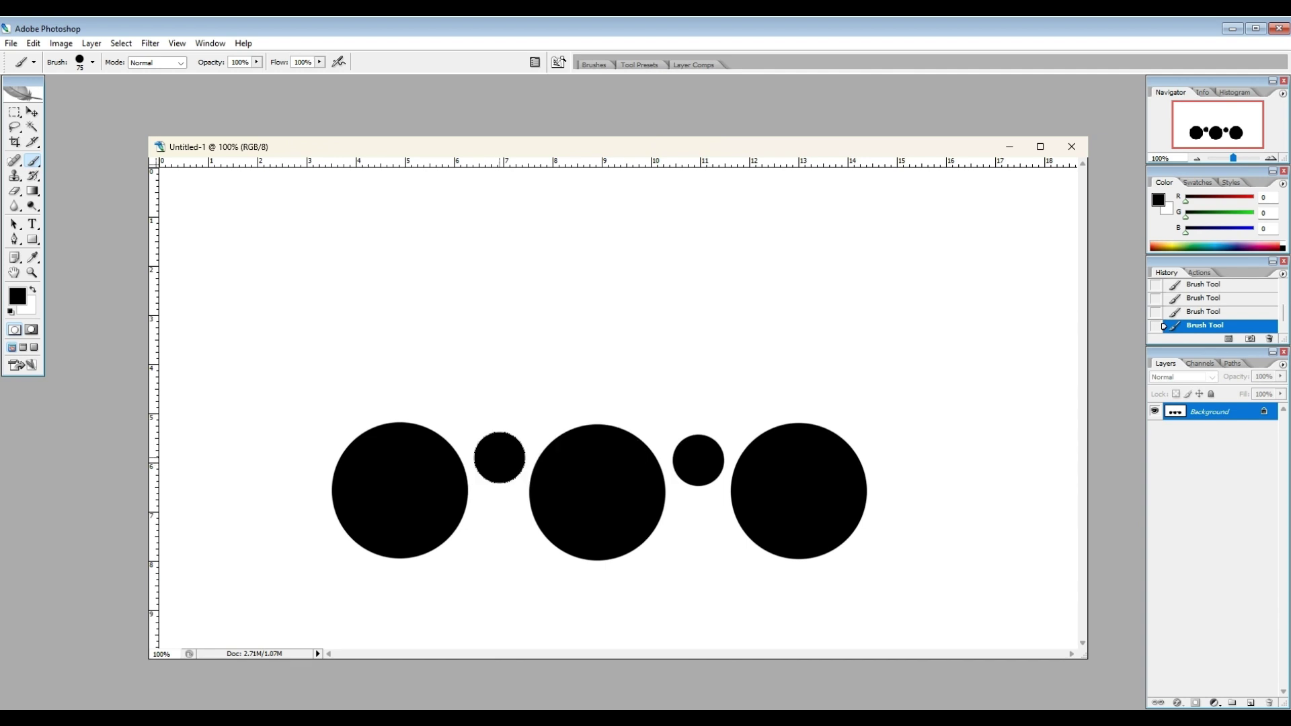
Paint light grey hubs in the left, middle and right wheels.
left_click(19, 296)
left_click(478, 244)
left_click(773, 188)
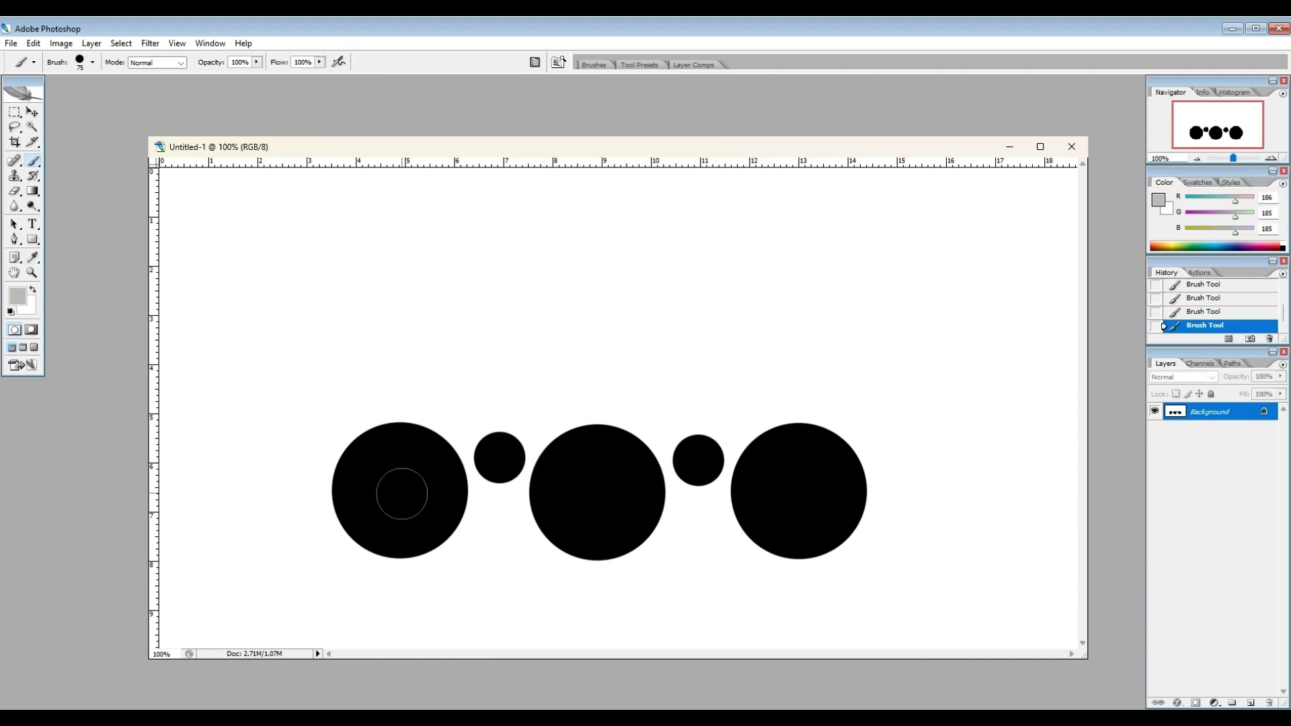
left_click(400, 489)
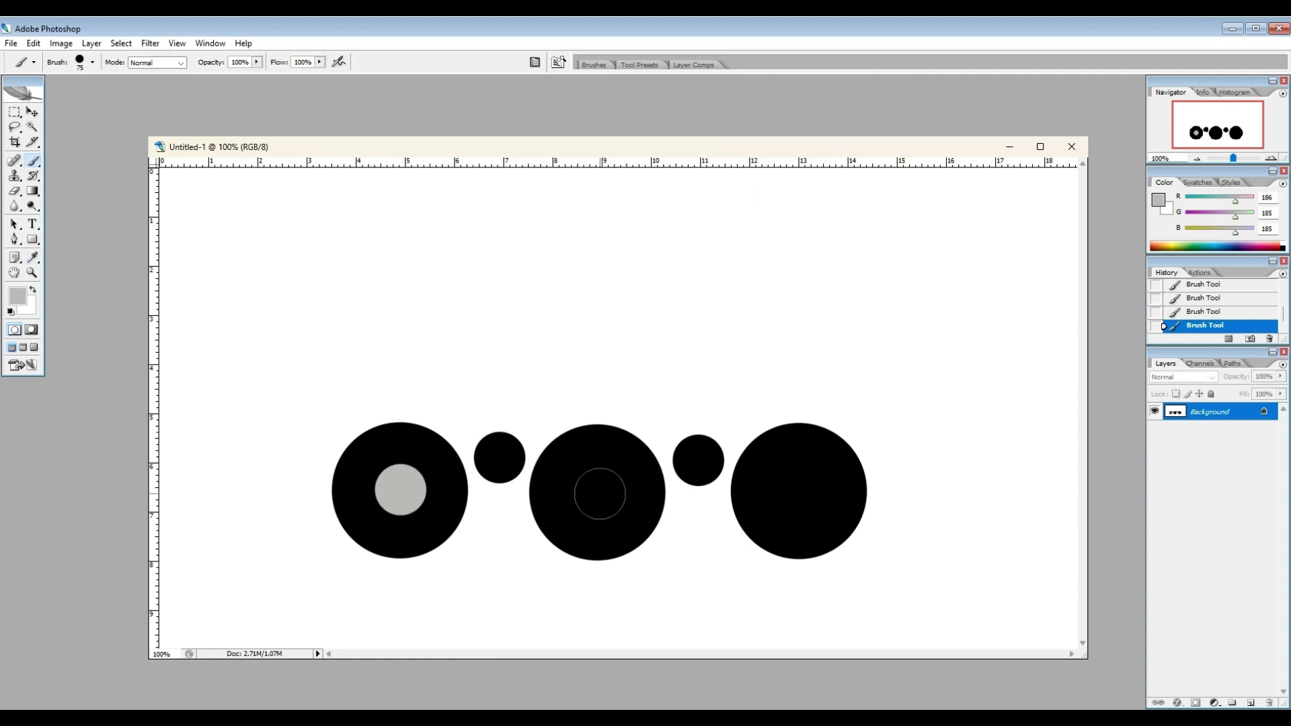
left_click(599, 490)
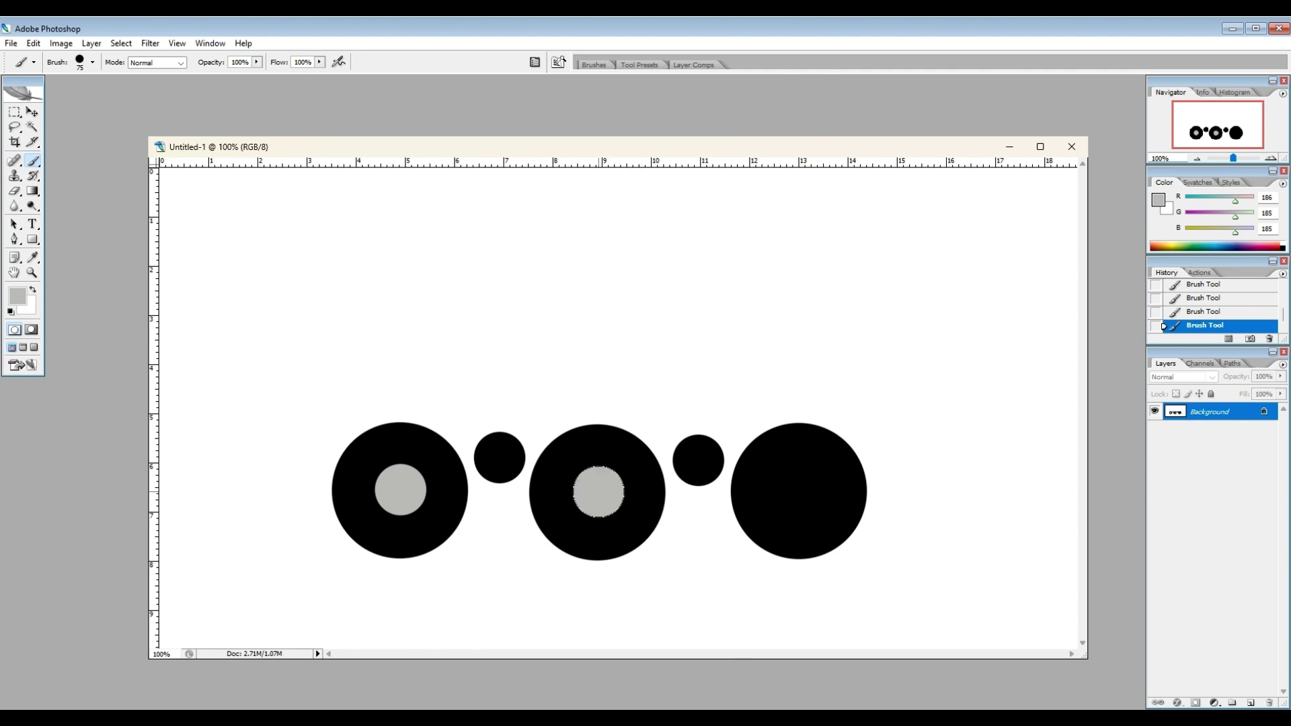
left_click(799, 492)
Add 14 px dark grey centre dots and bolt dots to the wheel hubs.
right_click(235, 307)
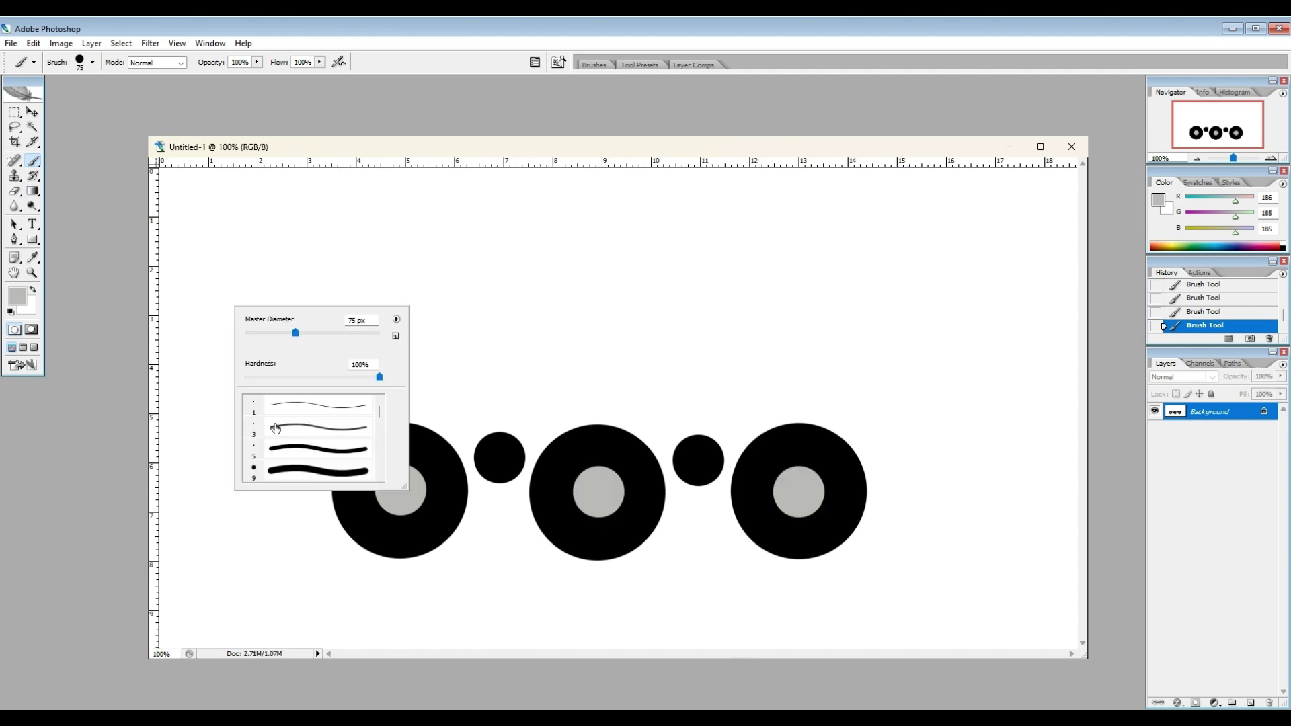
left_click(18, 296)
left_click(478, 323)
key("Return")
right_click(303, 350)
left_click_drag(314, 375, 321, 375)
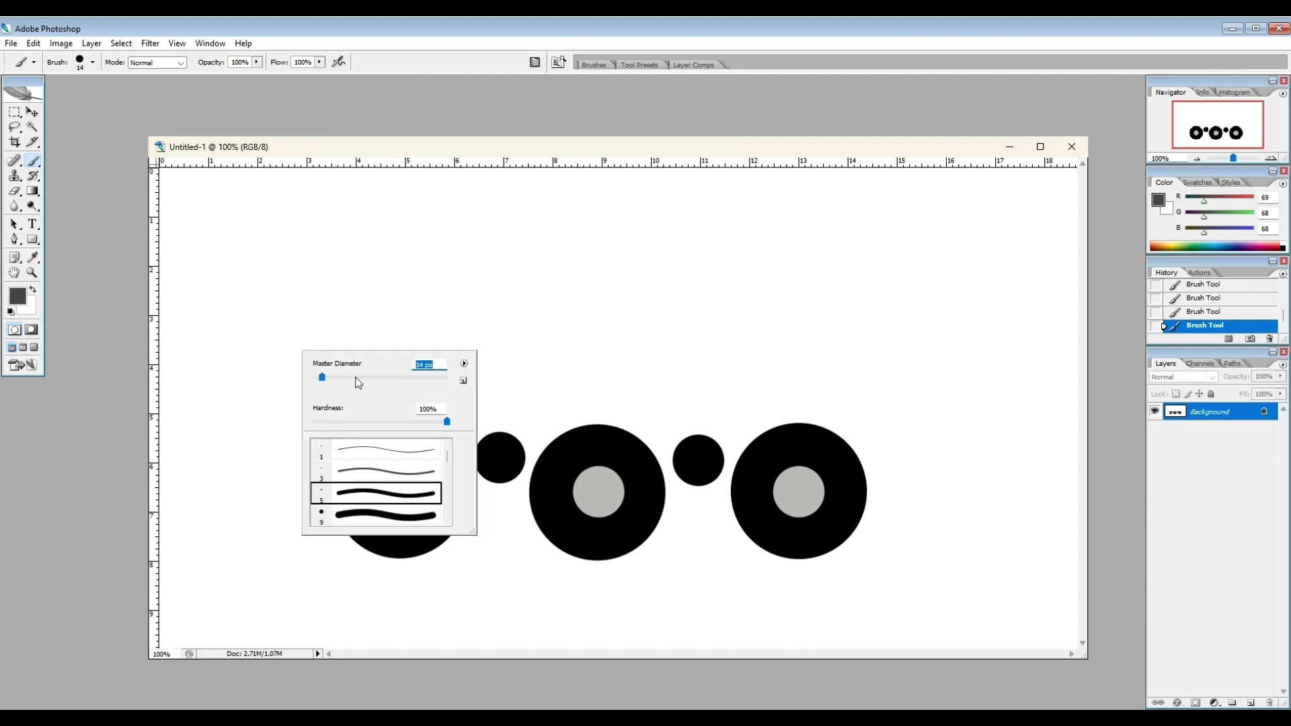
left_click(800, 493)
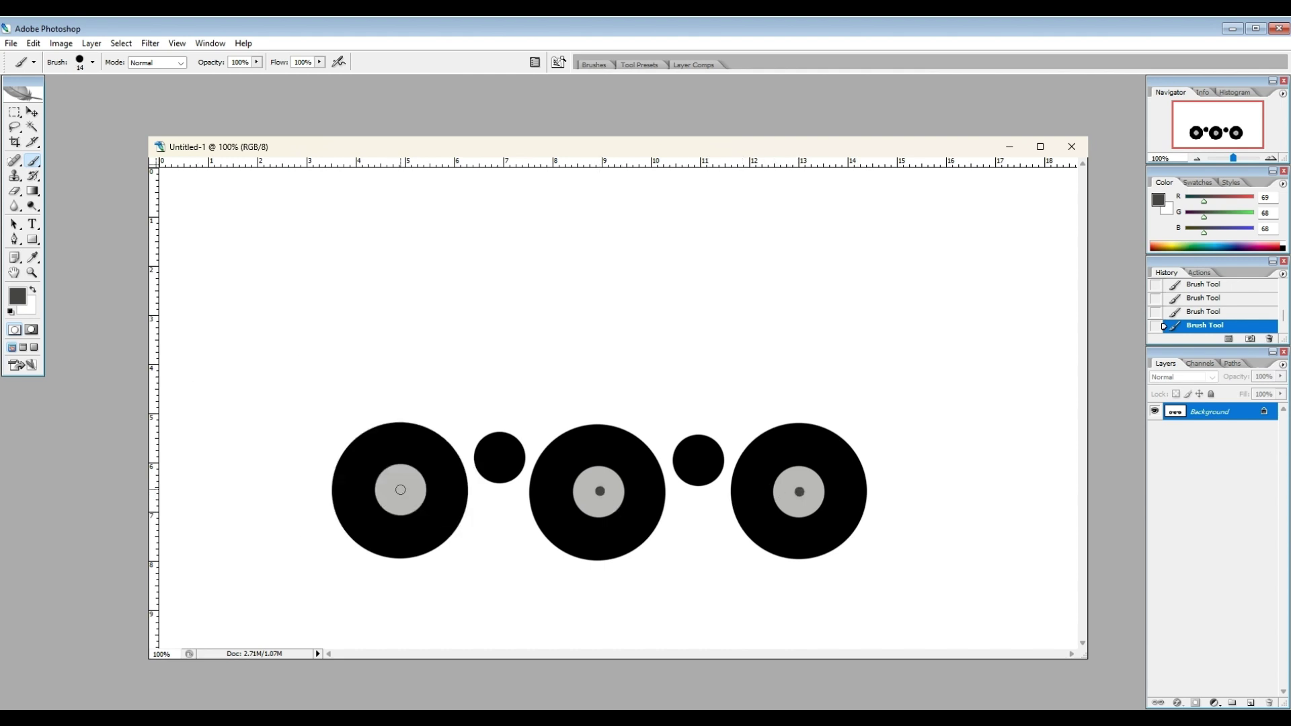
left_click(400, 490)
right_click(484, 553)
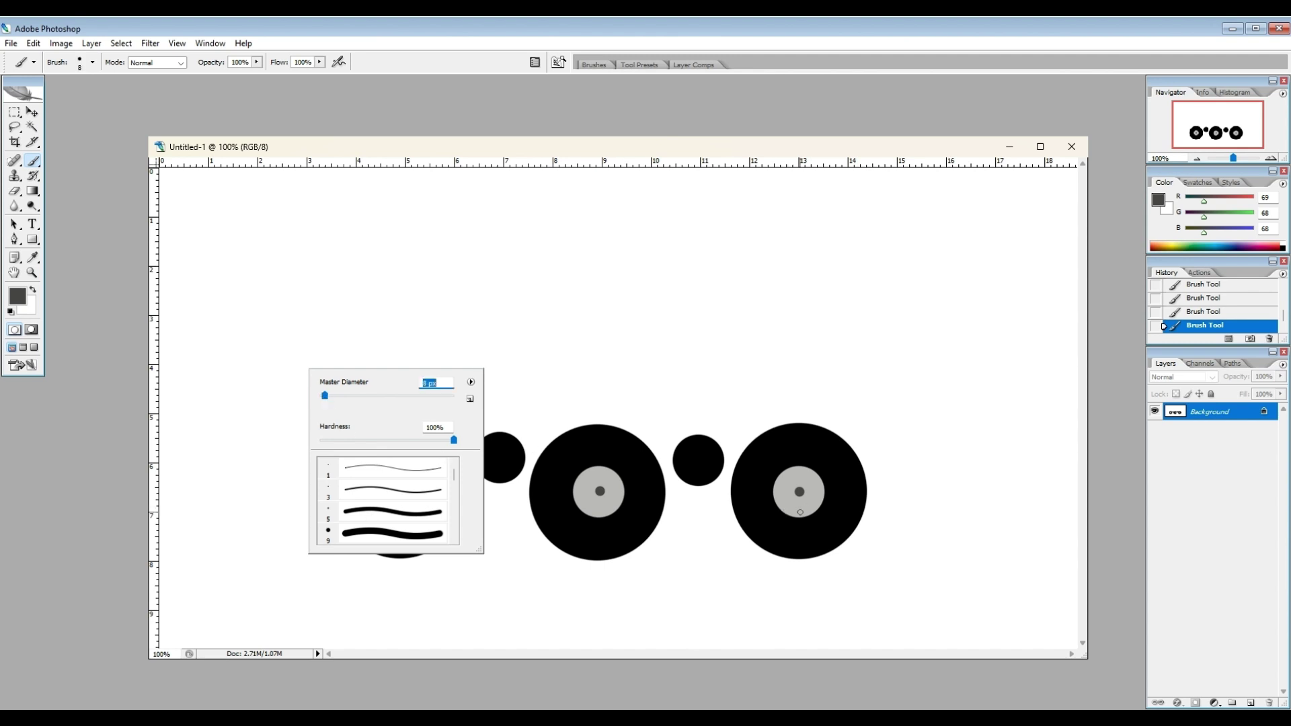
key("Return")
left_click(801, 512)
left_click(799, 471)
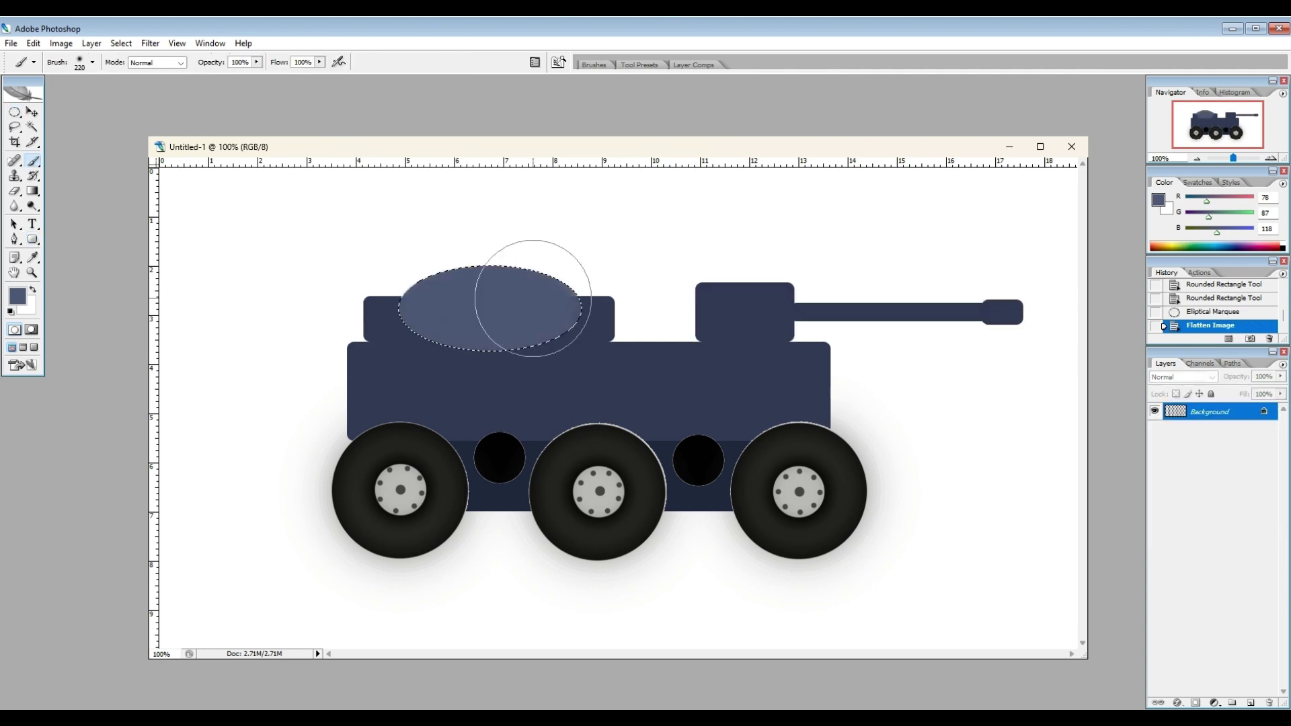
Repaint the turret dome in navy and clear the dome selection.
left_click(121, 43)
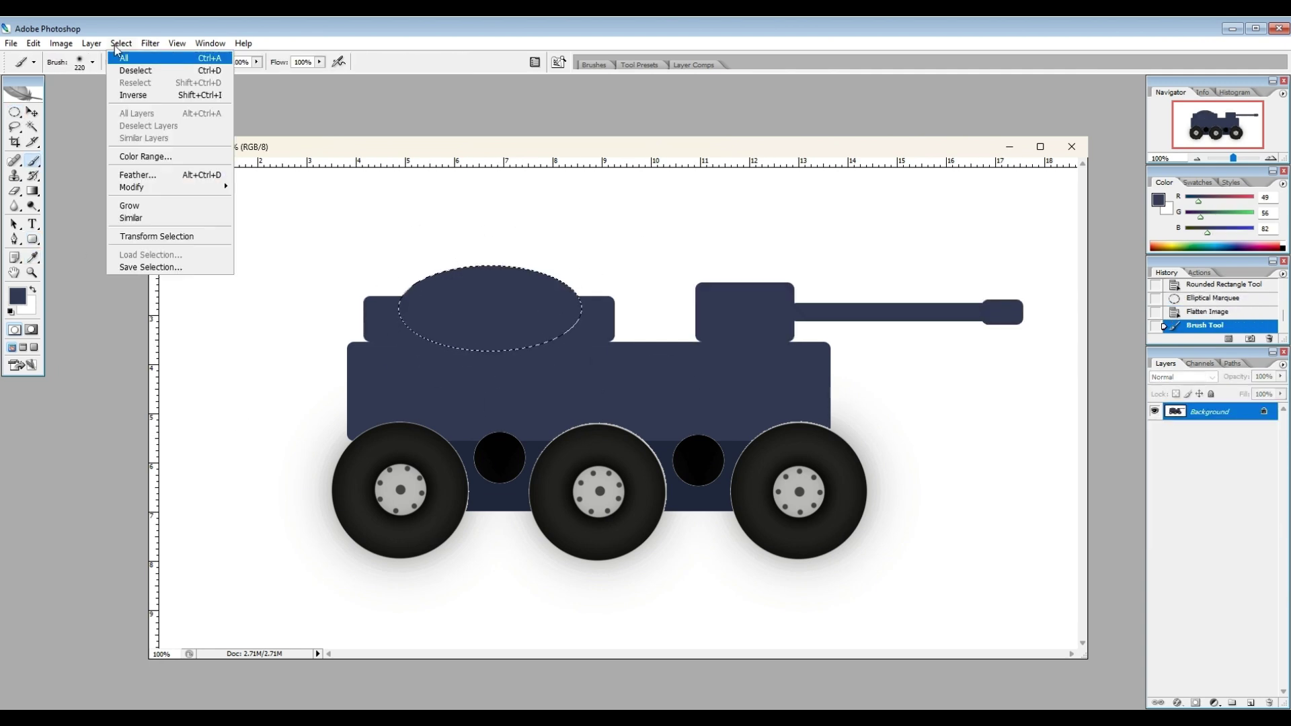
left_click(131, 80)
left_click_drag(14, 127, 68, 141)
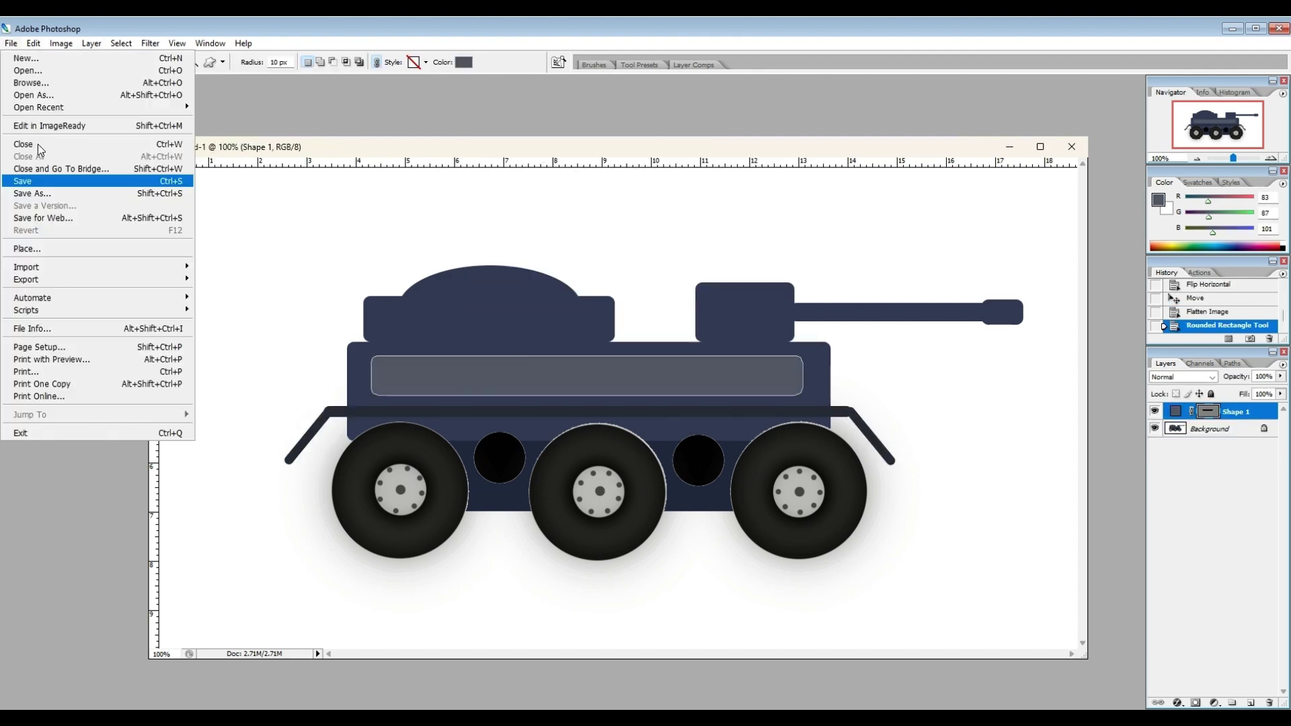
Save the tank drawing as a PNG file and accept the PNG options.
left_click(40, 191)
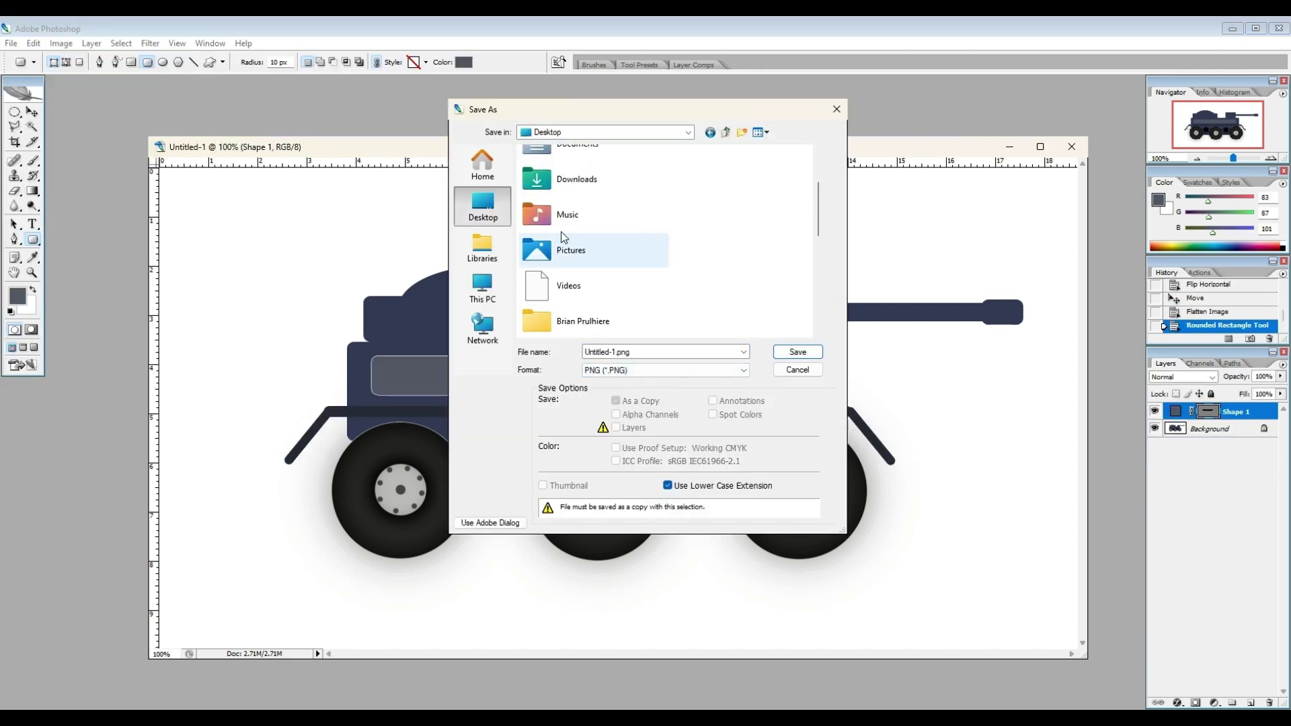
key("Return")
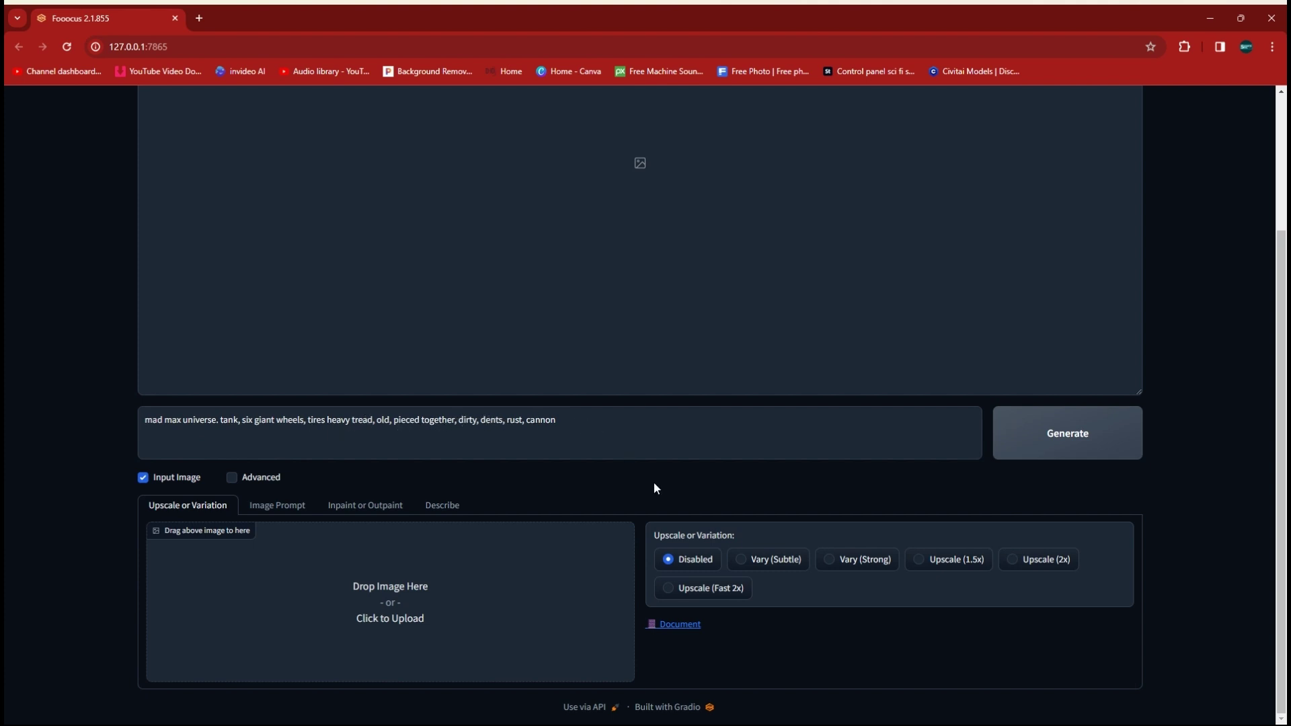
Select Vary (Subtle), set Image Number to 1 under Advanced, and review the style presets.
left_click(740, 558)
left_click(232, 478)
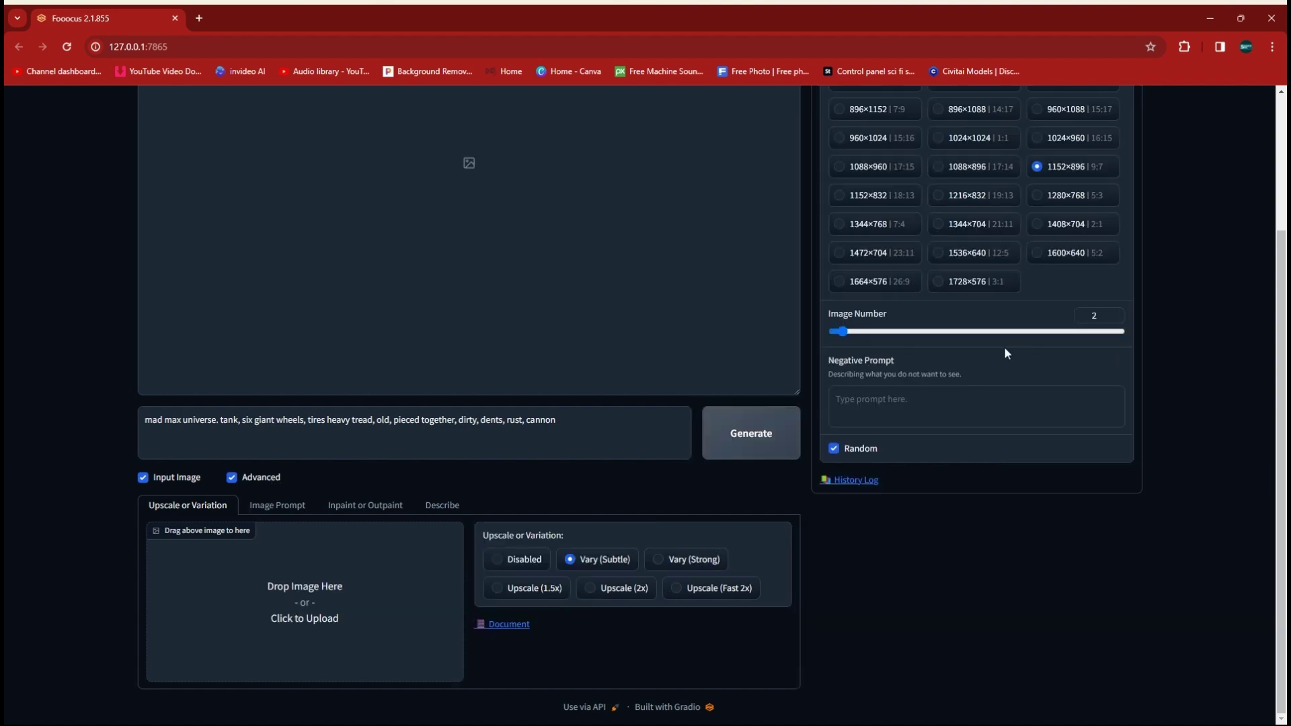
left_click_drag(839, 396, 832, 398)
scroll(913, 269, "up", 2)
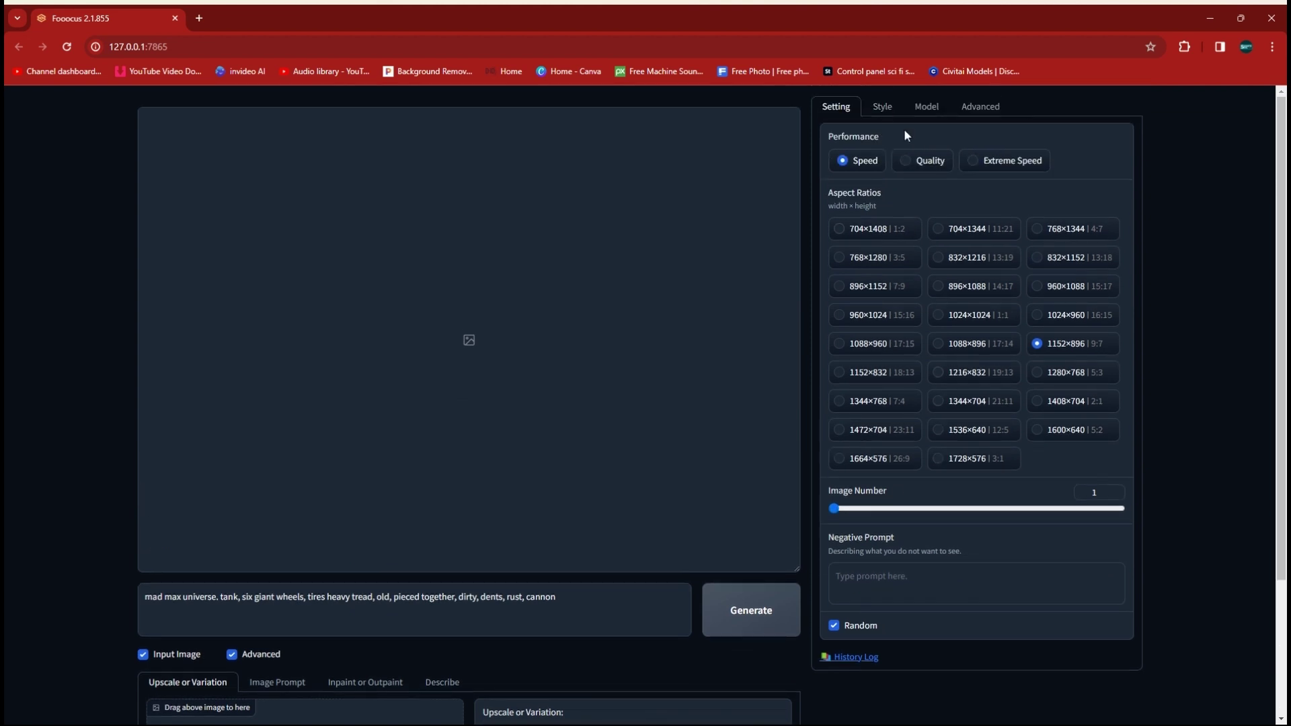
left_click(883, 109)
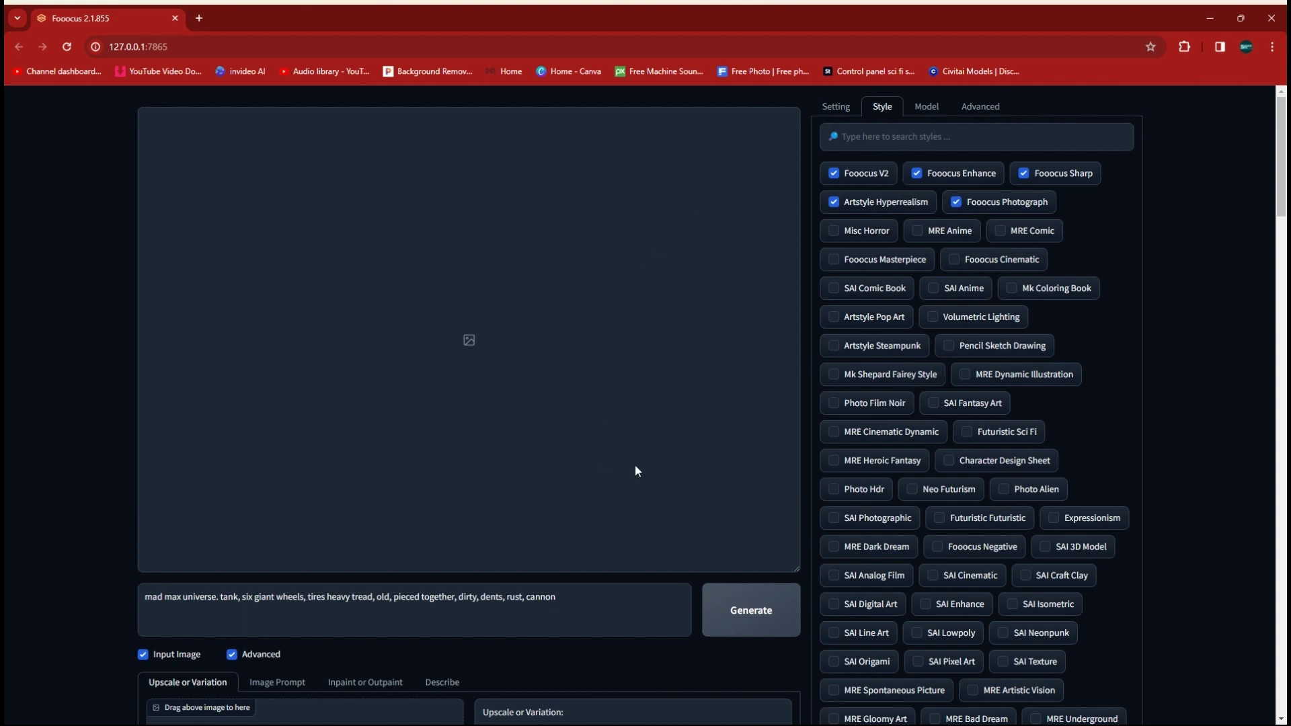
scroll(636, 471, "down", 2)
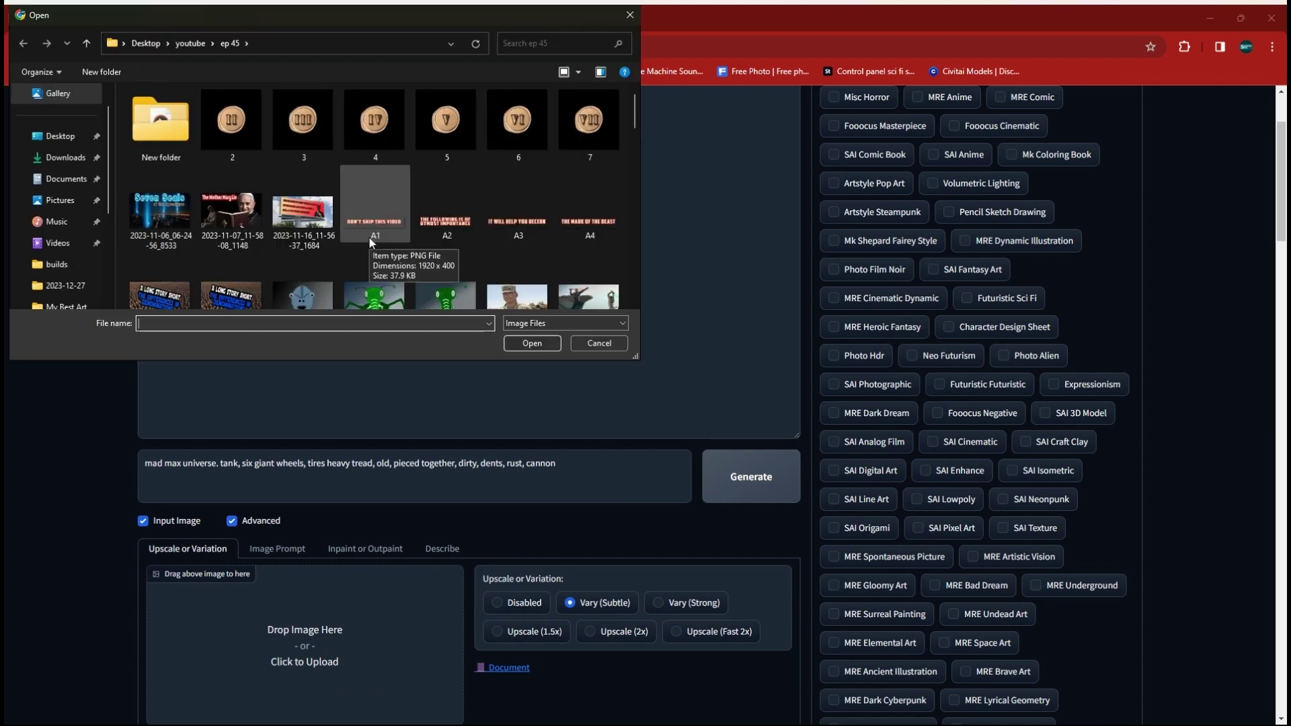
Load the tank drawing from the builds folder as the input image.
left_click(71, 265)
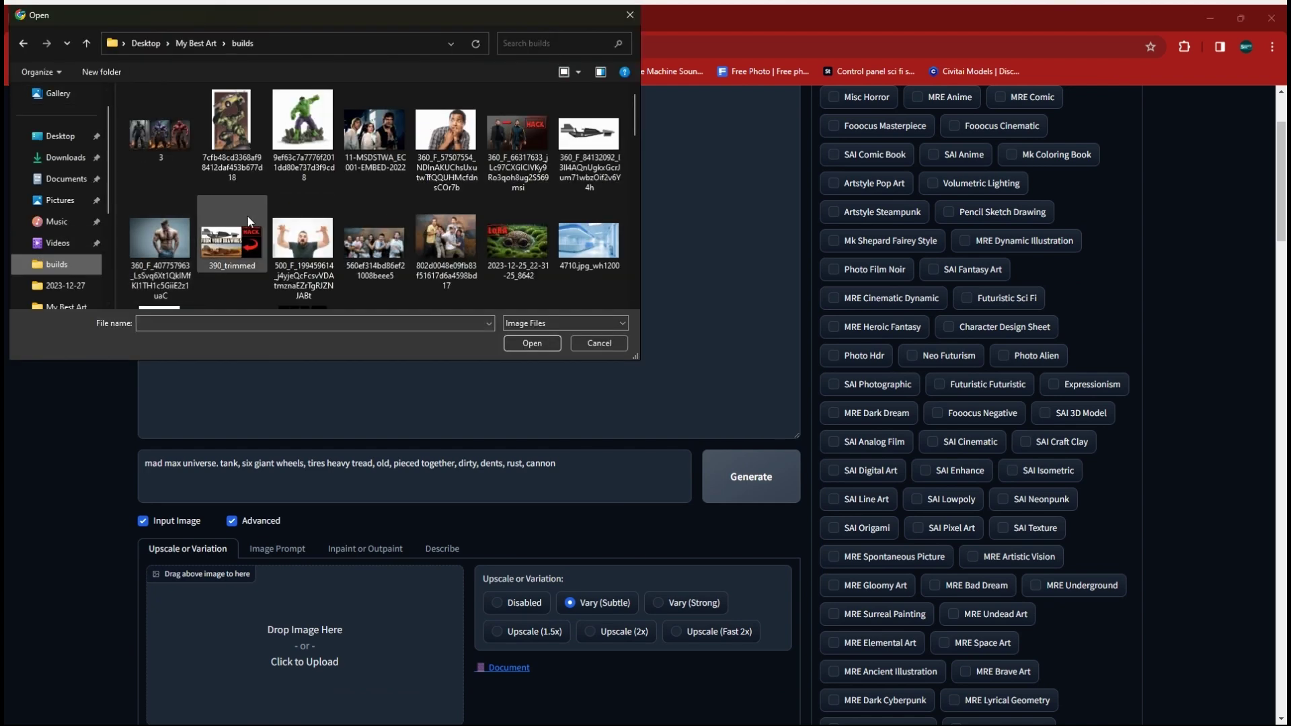
scroll(248, 216, "down", 1)
left_click(244, 243)
left_click(532, 343)
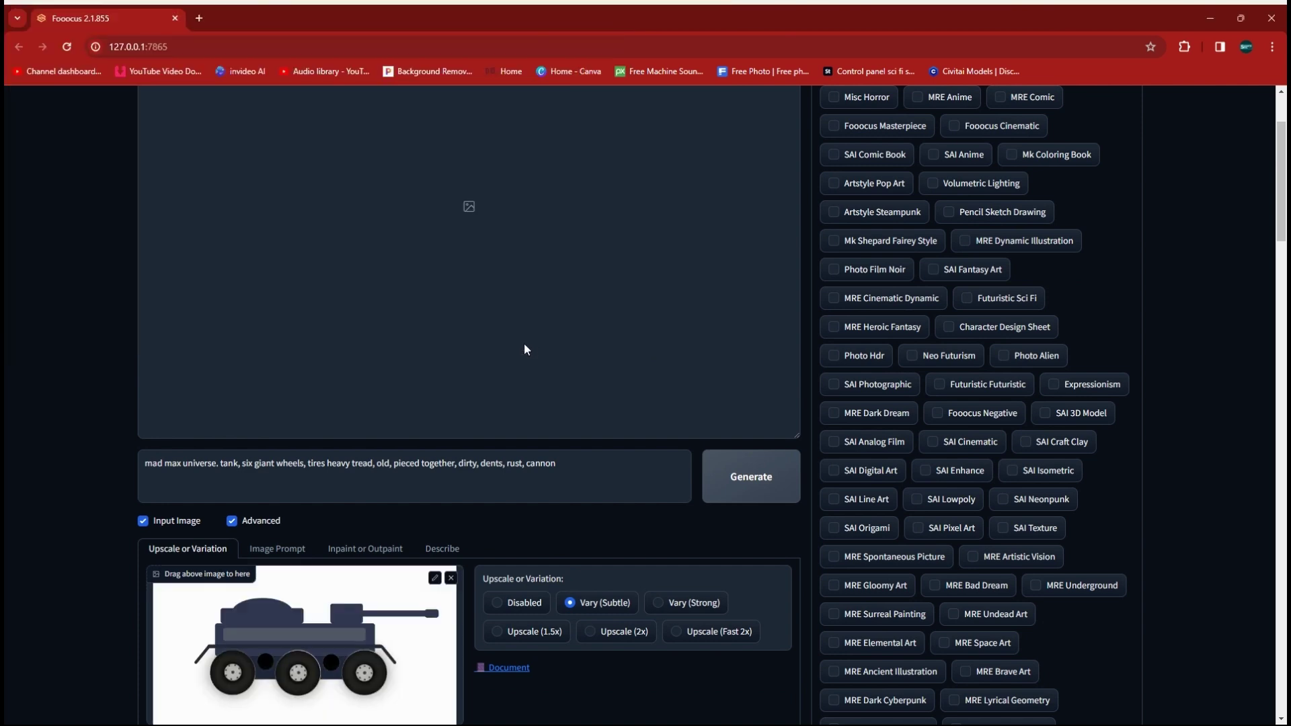
Run three generations of a subtle variation from the tank image.
left_click(723, 476)
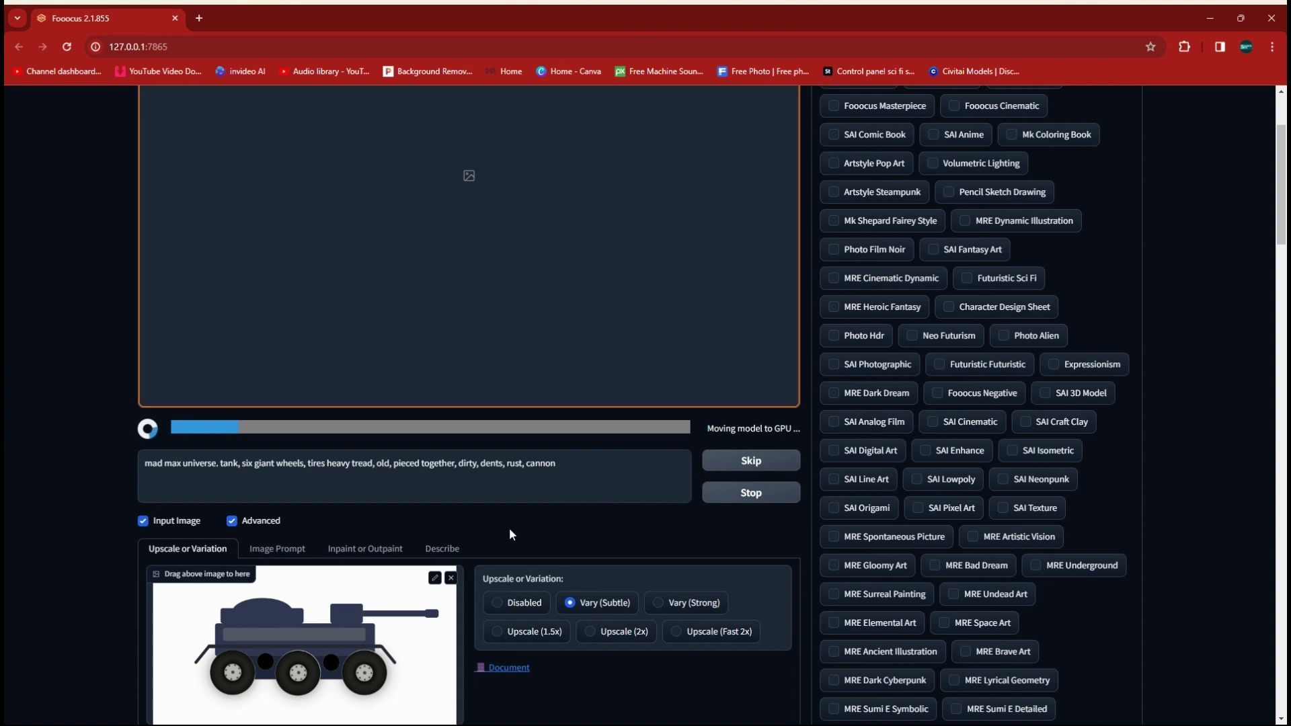
scroll(509, 527, "up", 1)
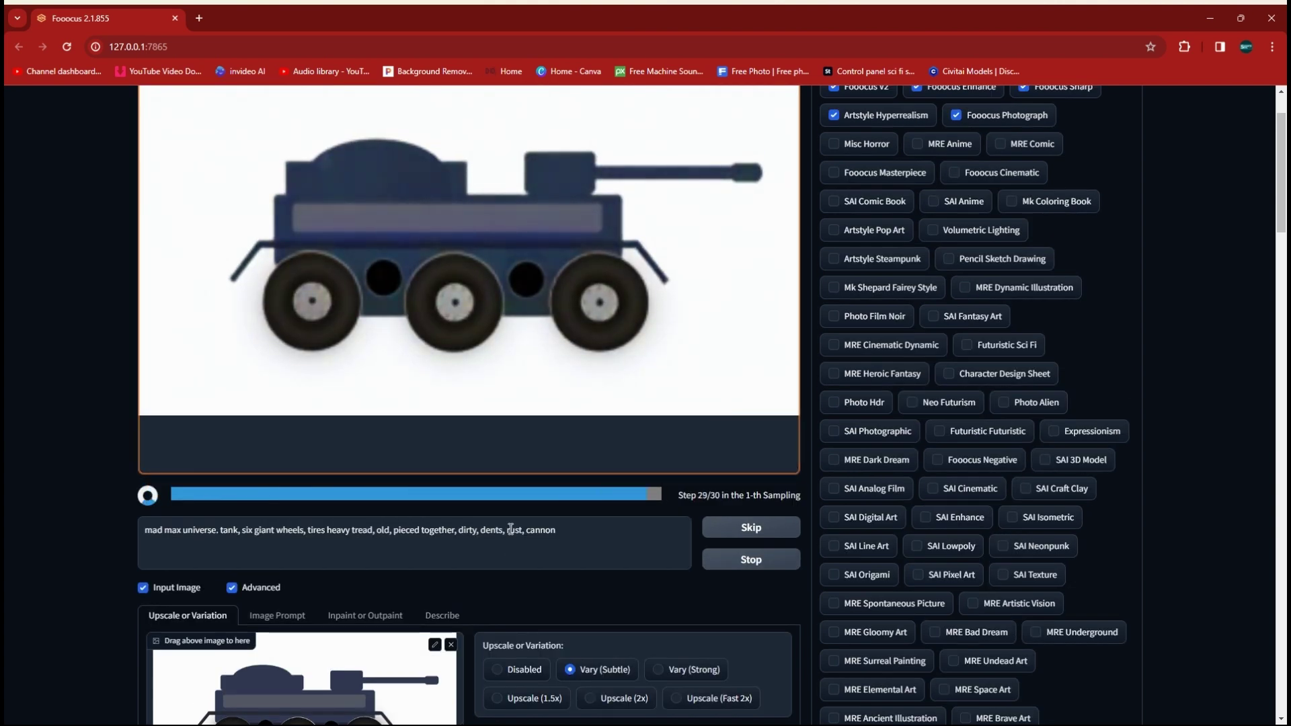
left_click(729, 521)
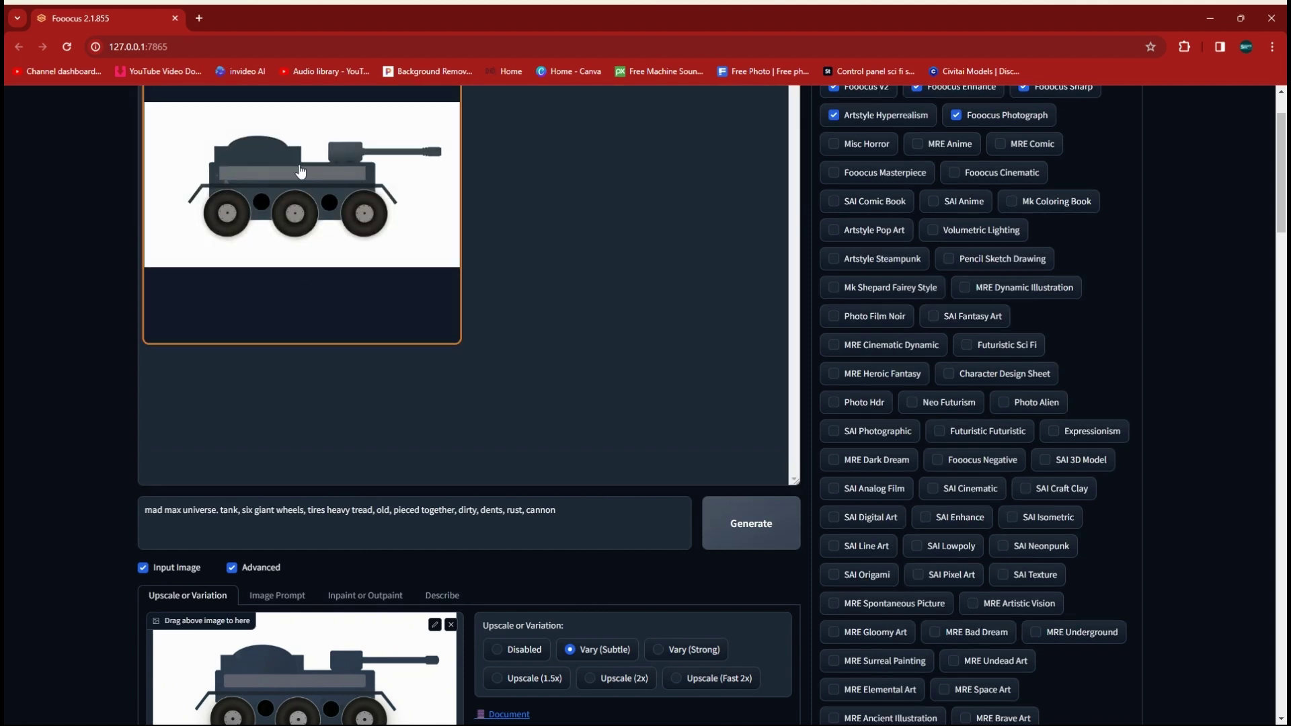
left_click(738, 528)
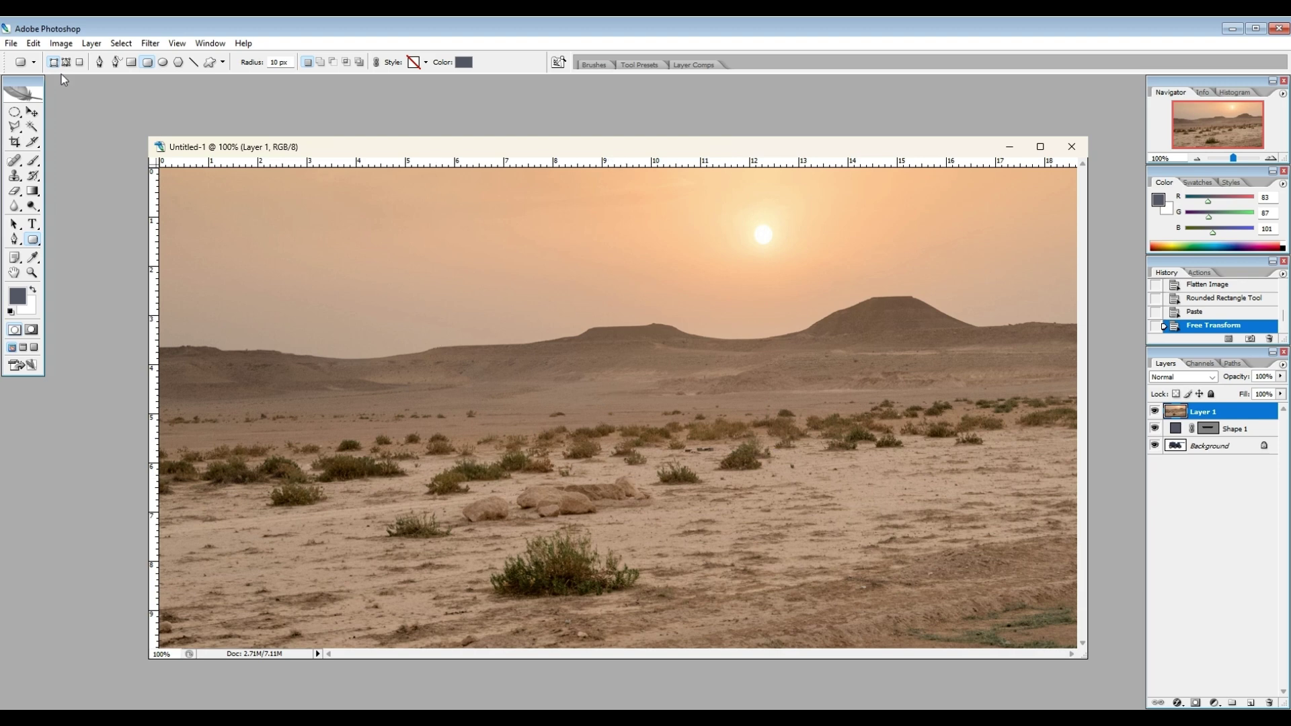
Paste the tank as a new layer, scale it to about 90%, and move it left and up.
left_click(33, 43)
left_click(65, 157)
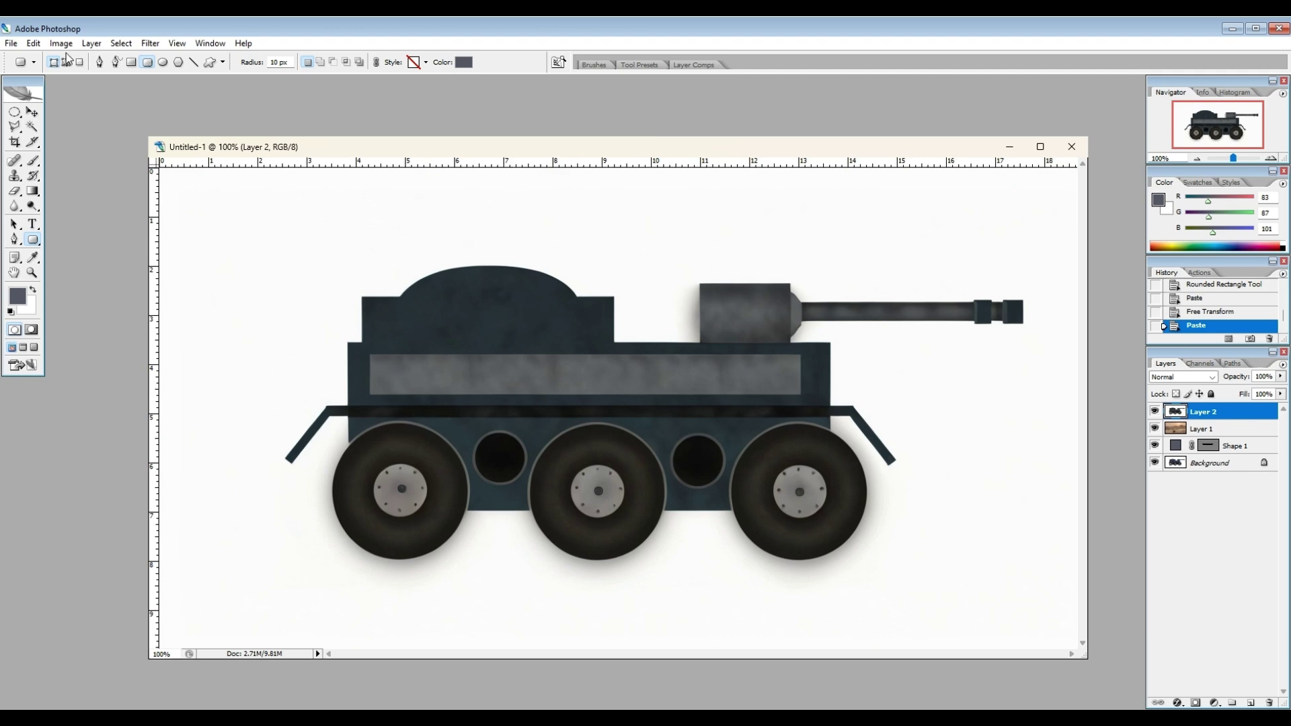
left_click(33, 43)
left_click(65, 261)
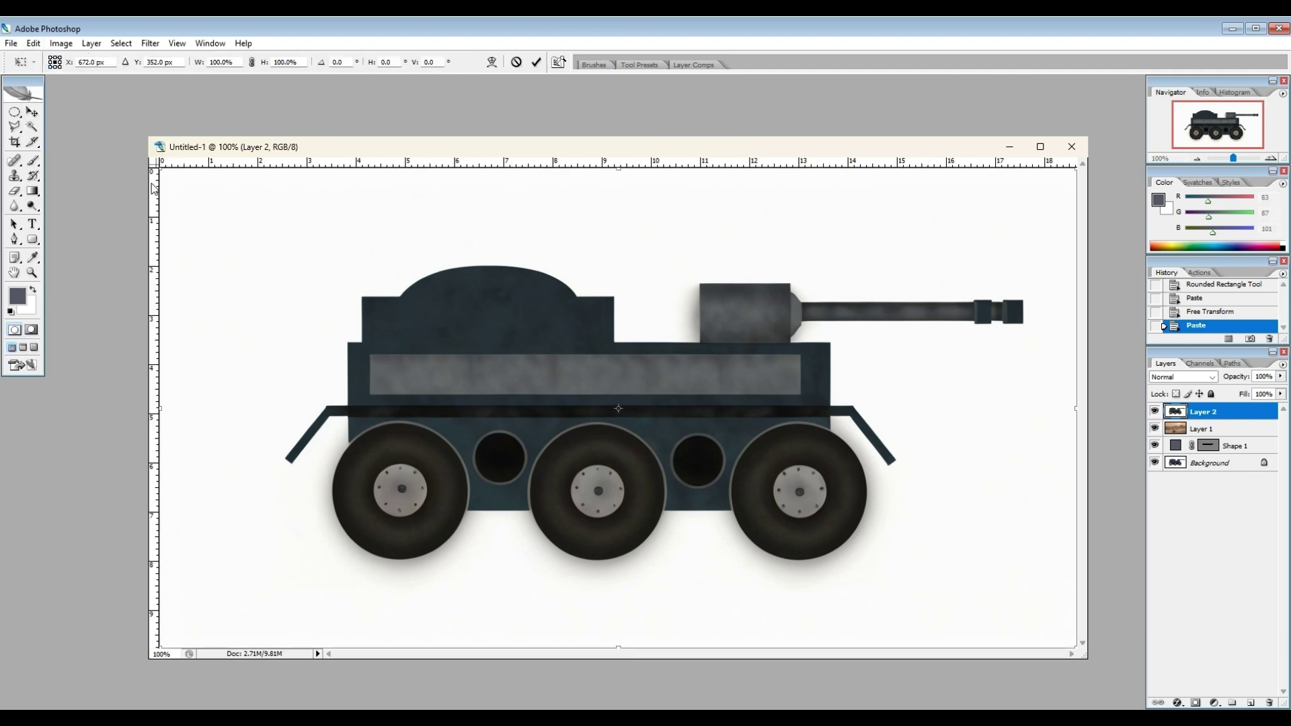
left_click_drag(162, 172, 300, 247)
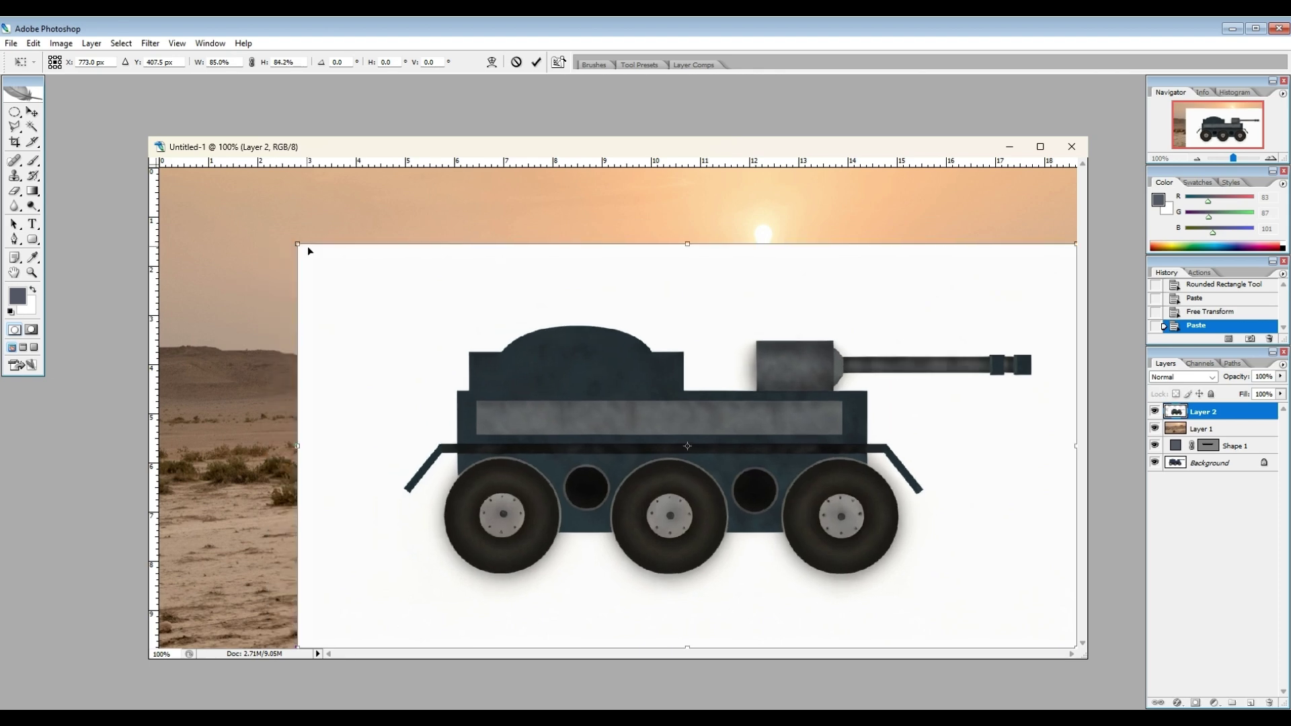
key("Return")
key("v")
left_click_drag(447, 414, 405, 400)
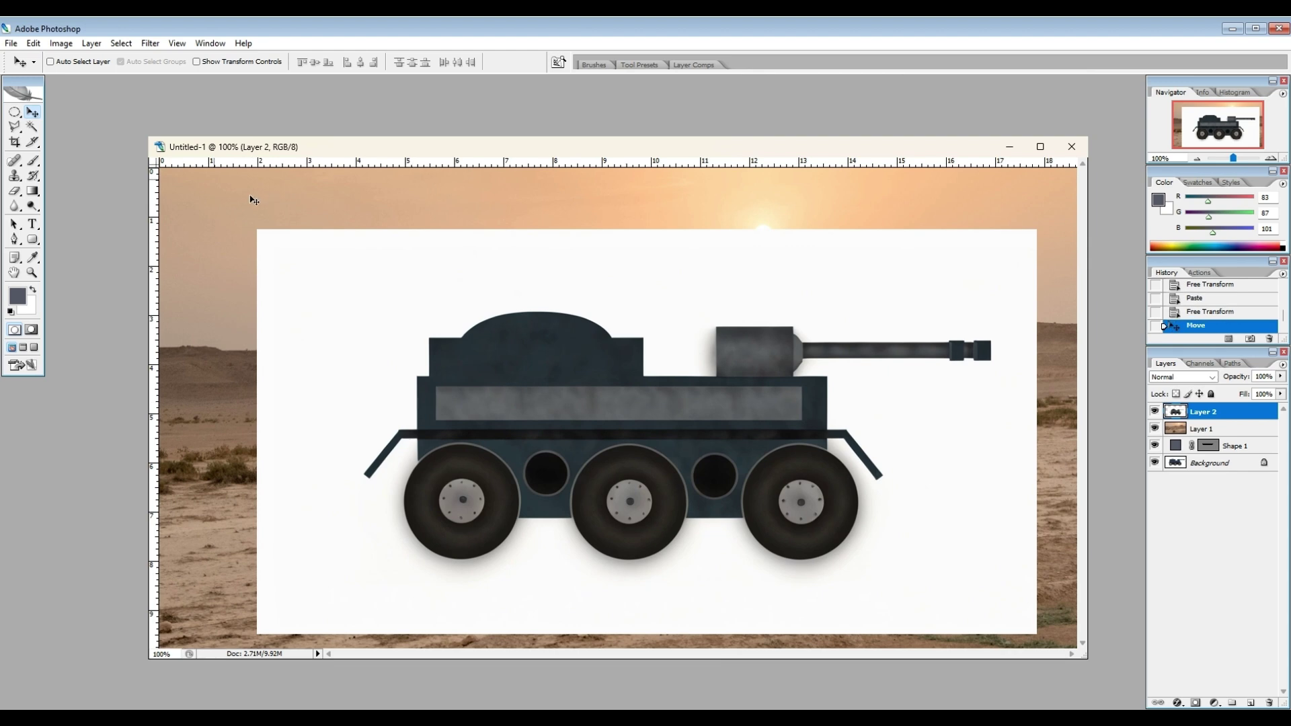
Delete the tank's white background with the Magic Wand at tolerance 70.
left_click(32, 126)
left_click(293, 335)
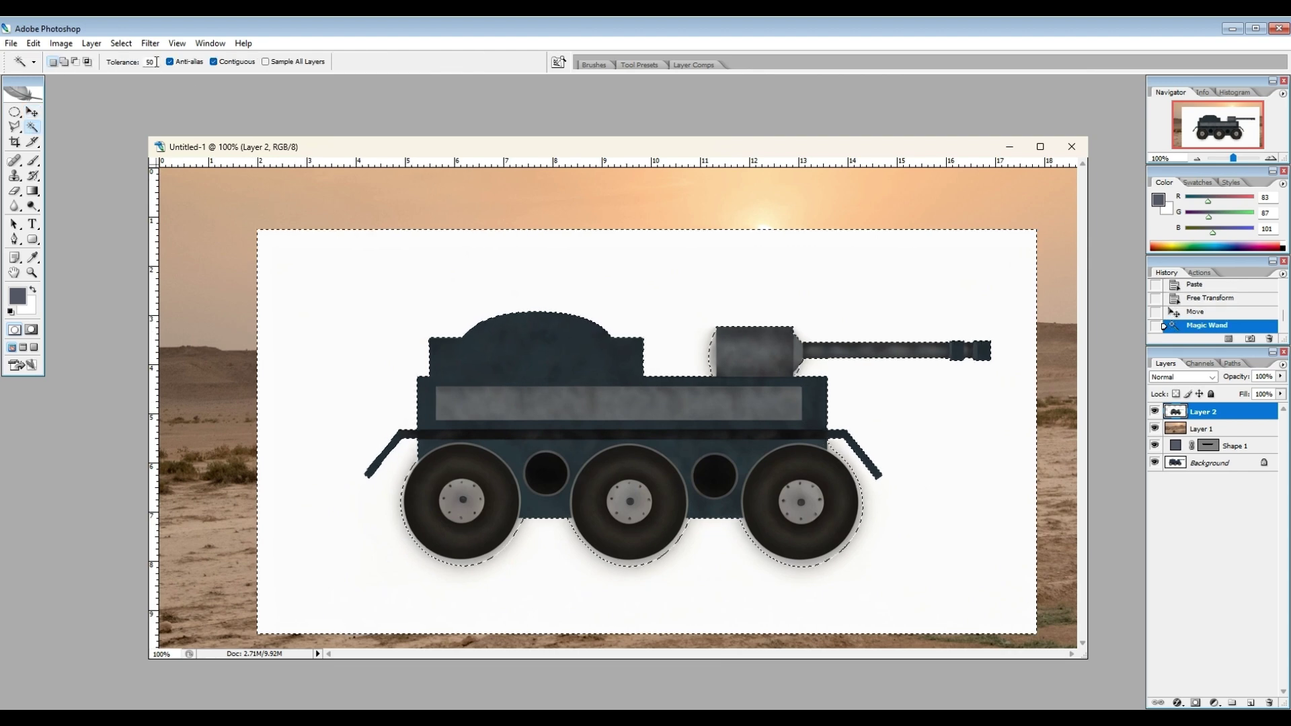
type("70")
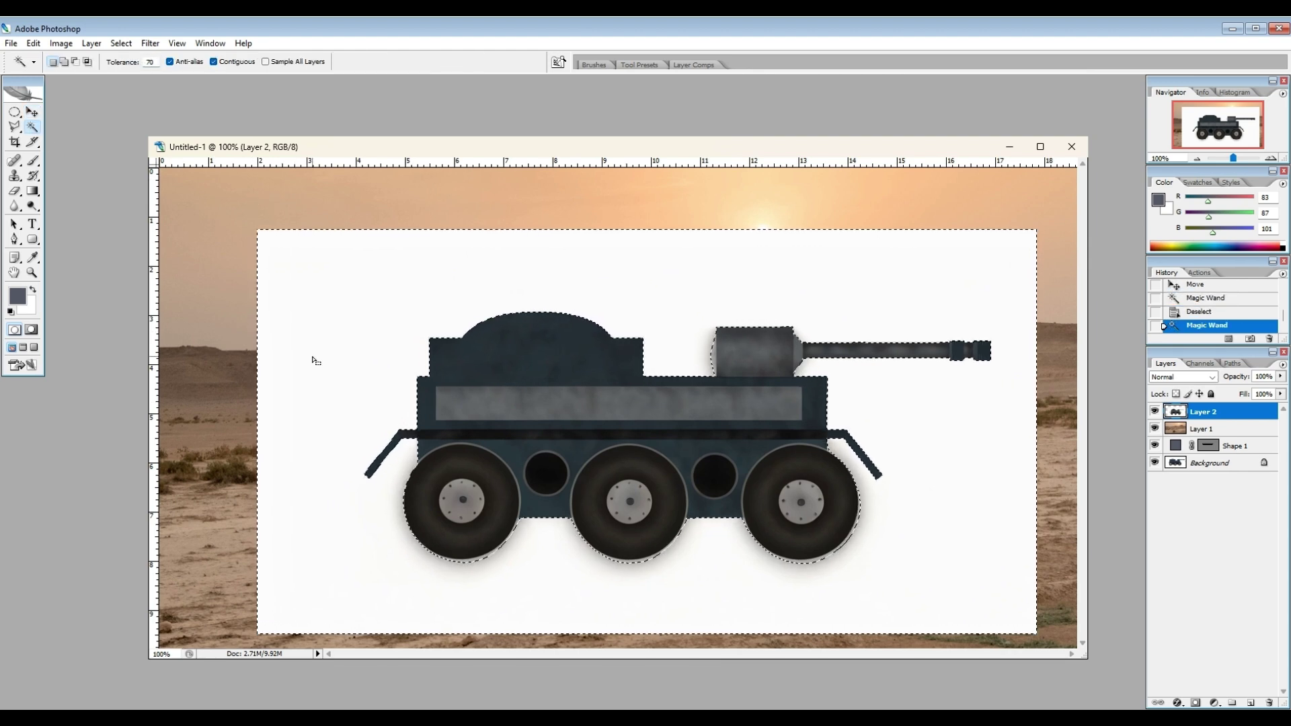
left_click(312, 361)
key("Delete")
Remove the light halos around the wheels, deselect, and make the desert photo layer active.
left_click(517, 535)
key("Delete")
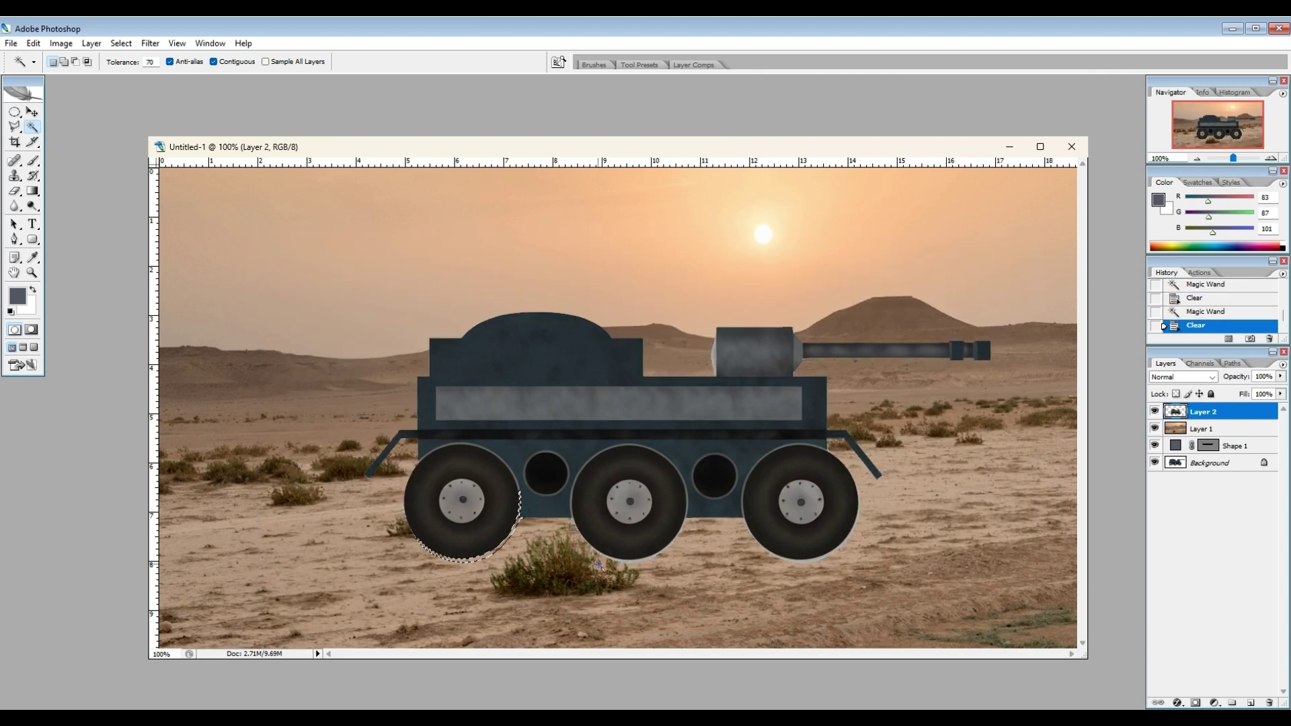
left_click(634, 563)
key("Delete")
left_click(808, 562)
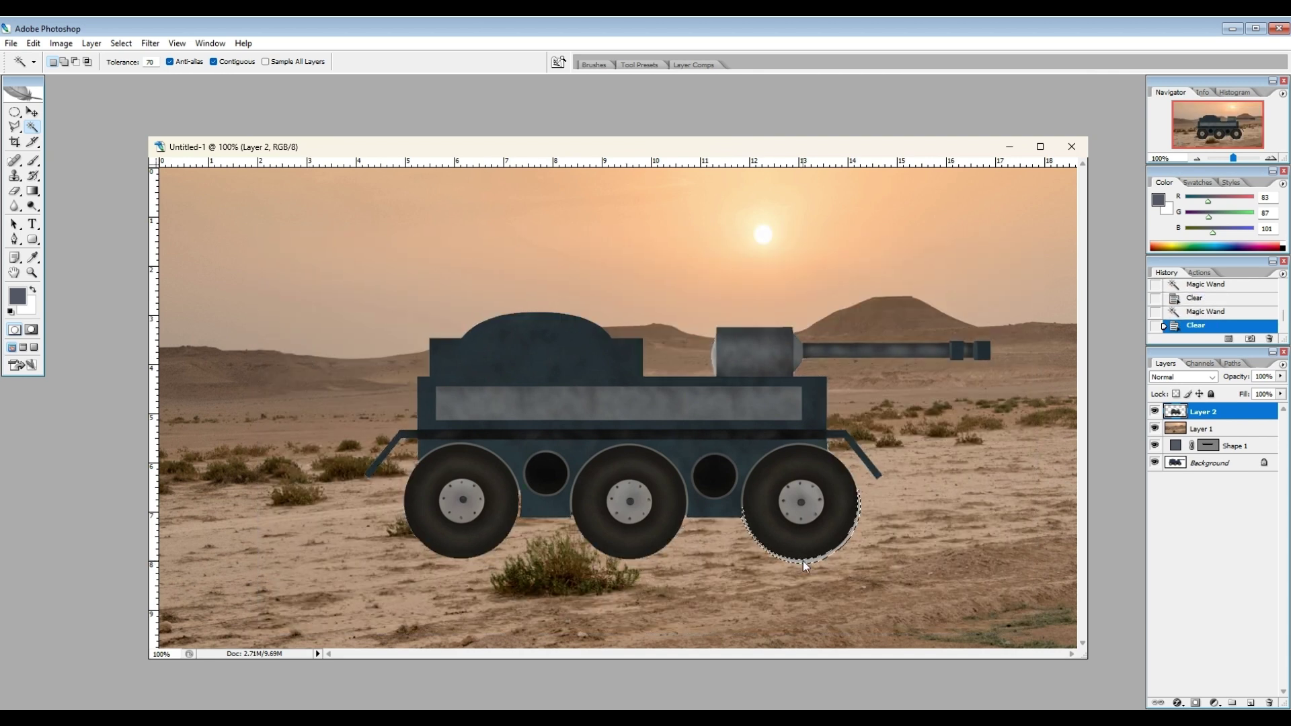
left_click(121, 43)
left_click(131, 66)
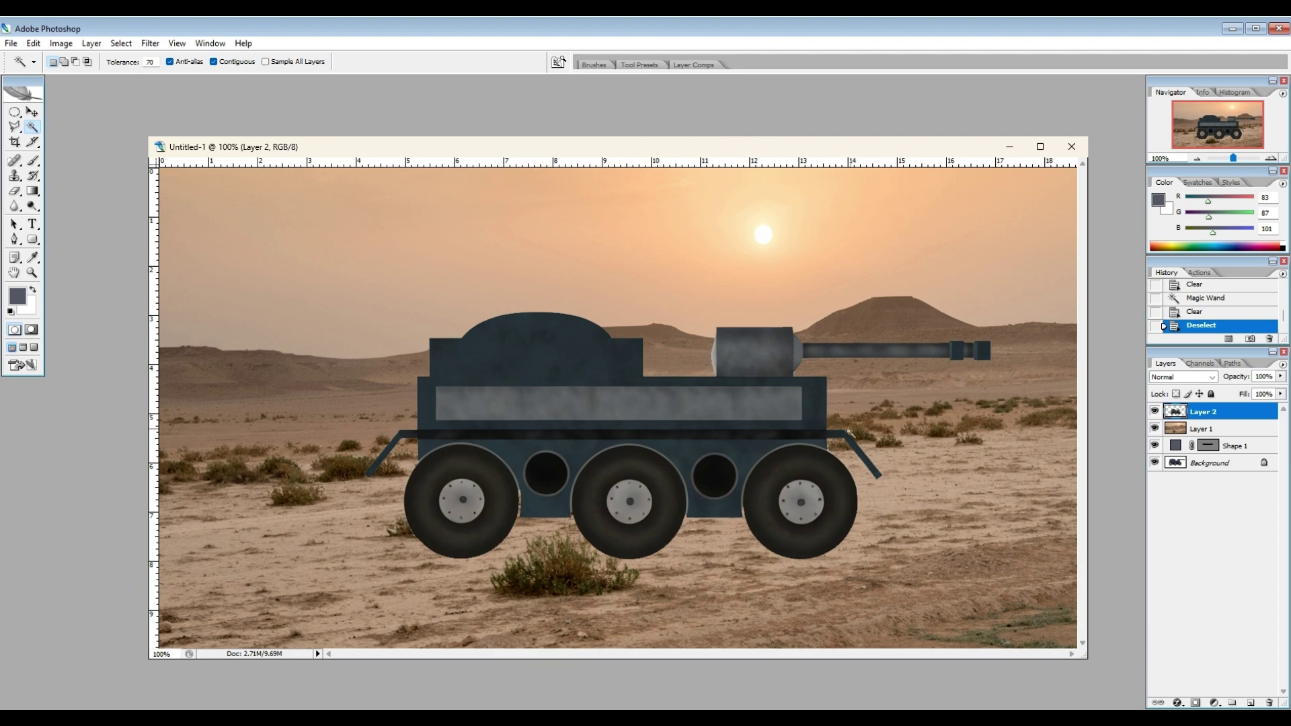
left_click(1222, 430)
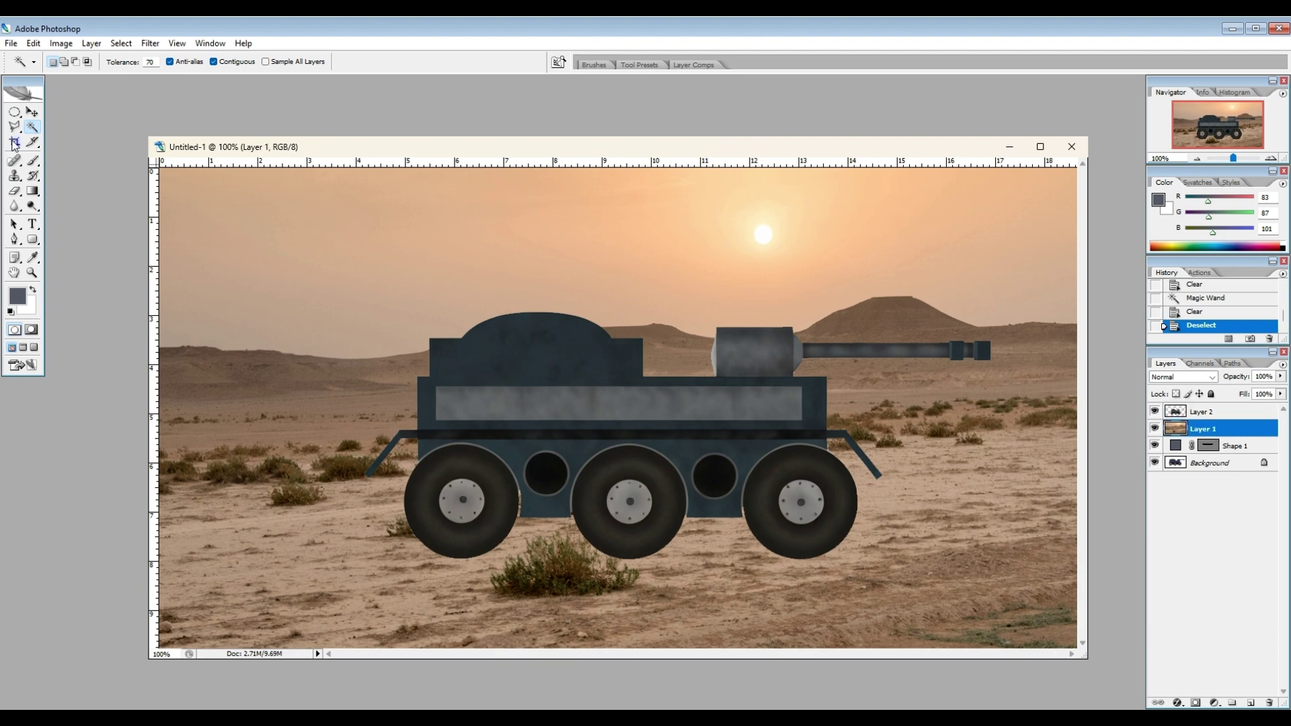
left_click_drag(14, 113, 64, 122)
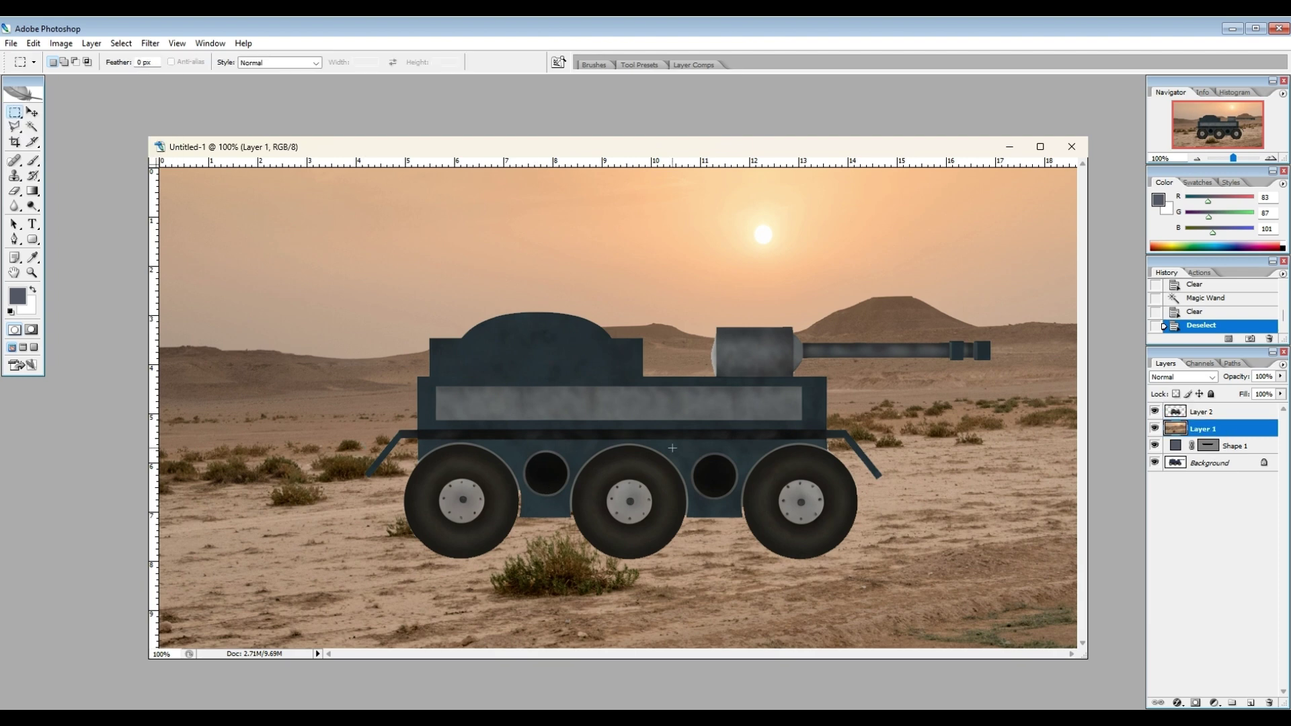
On a new Layer 3, fill a rectangle around the three wheels with black.
left_click(91, 43)
key("shift+ctrl+n")
left_click(756, 226)
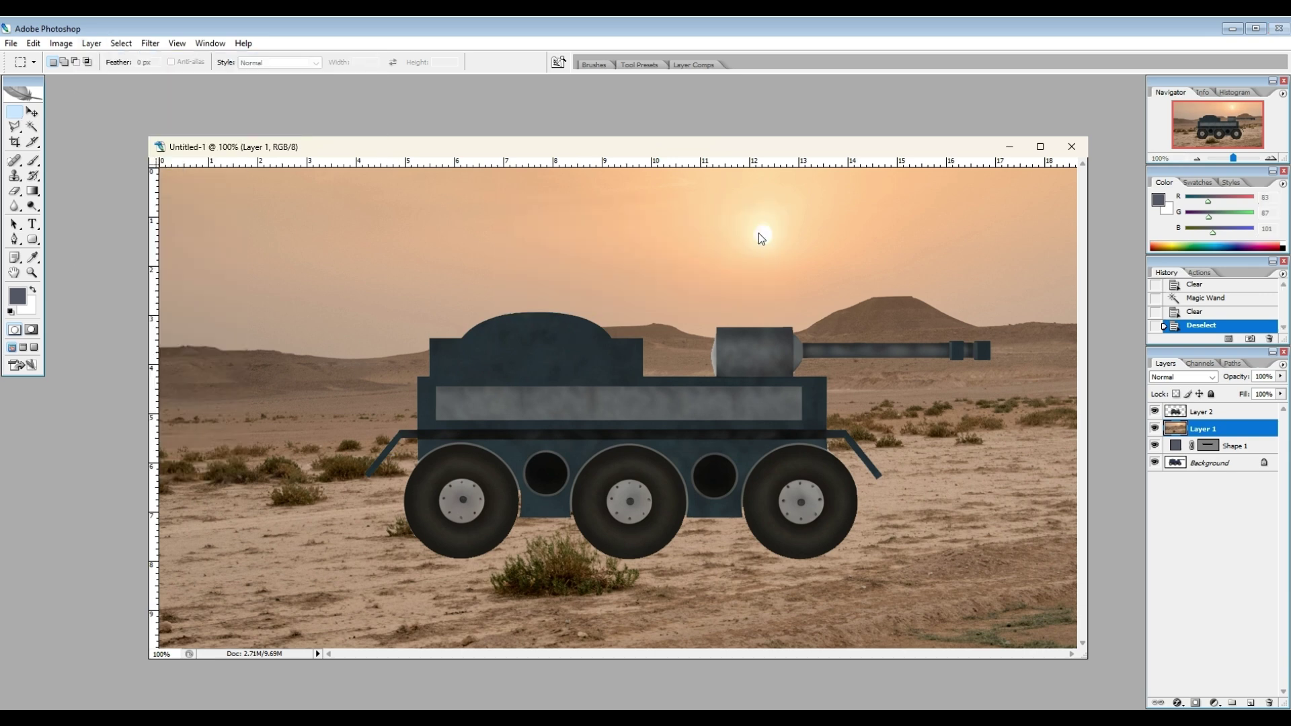
left_click_drag(855, 557, 862, 558)
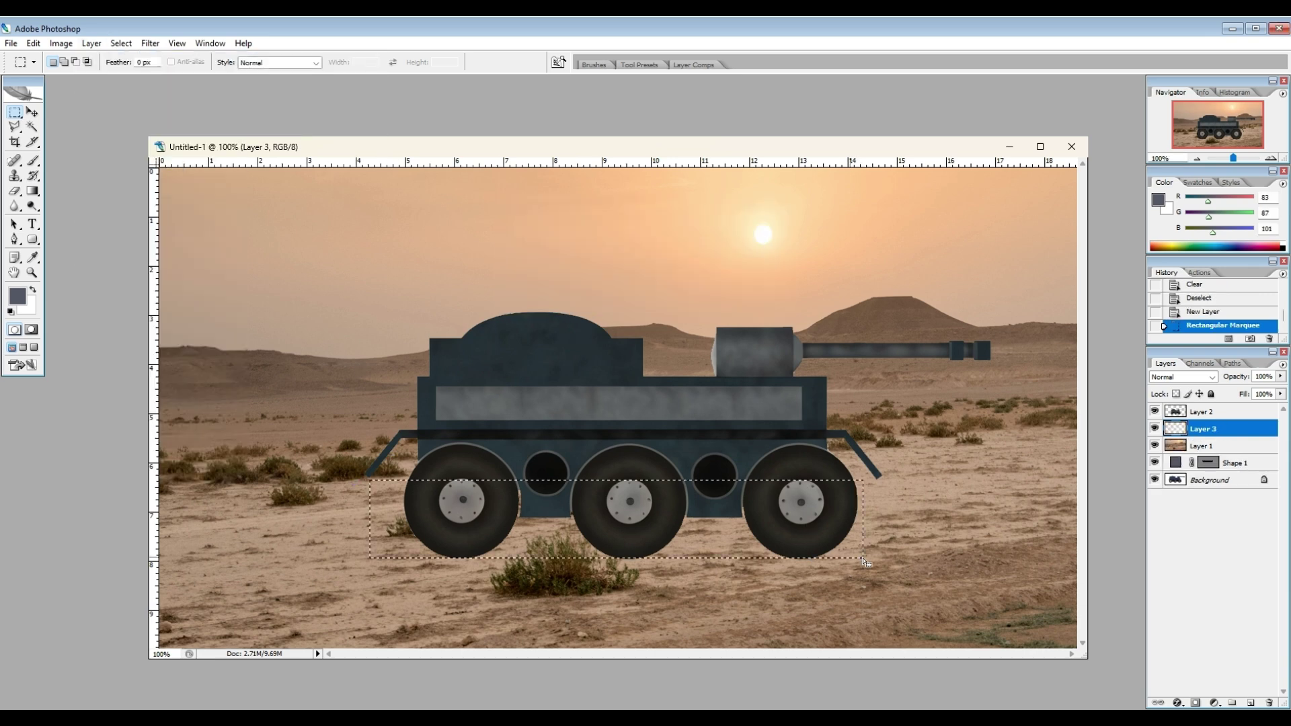
key("i")
left_click(15, 299)
left_click(479, 385)
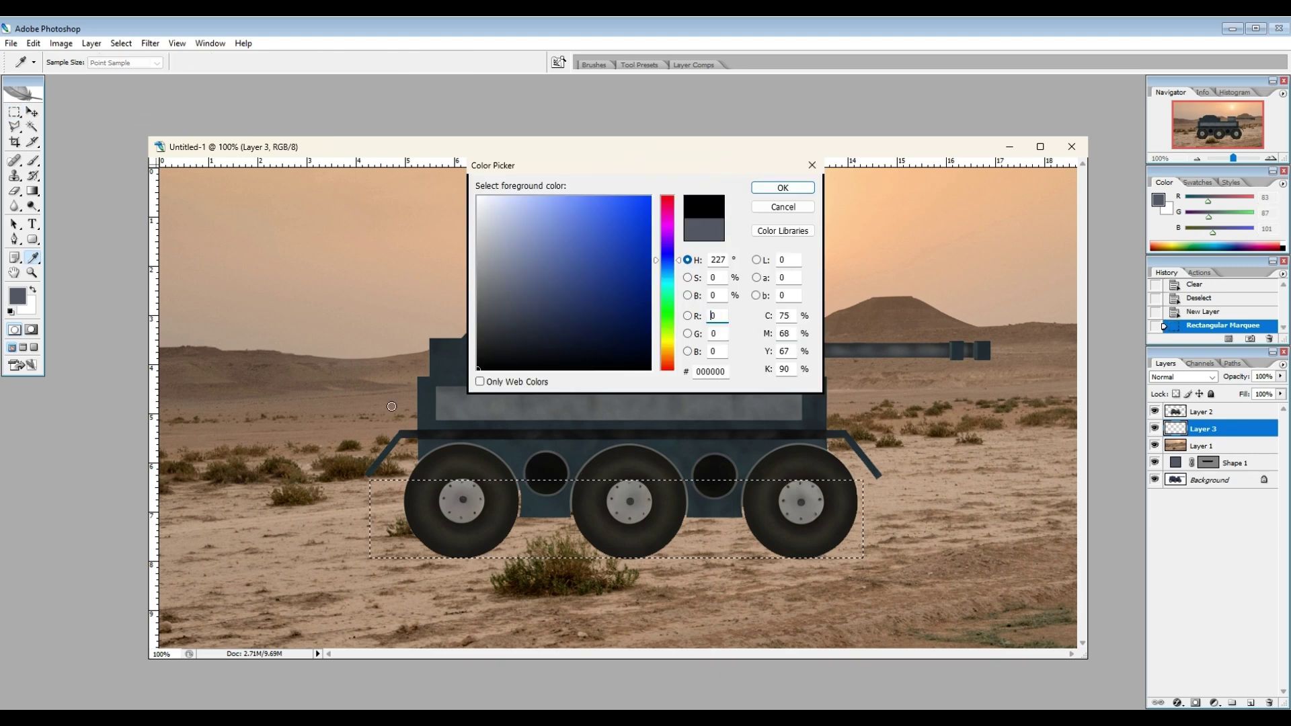
left_click(811, 167)
left_click(33, 161)
left_click_drag(356, 528, 874, 521)
Deselect and soften the black area with a Gaussian Blur of about 23 px.
left_click(121, 43)
left_click(135, 70)
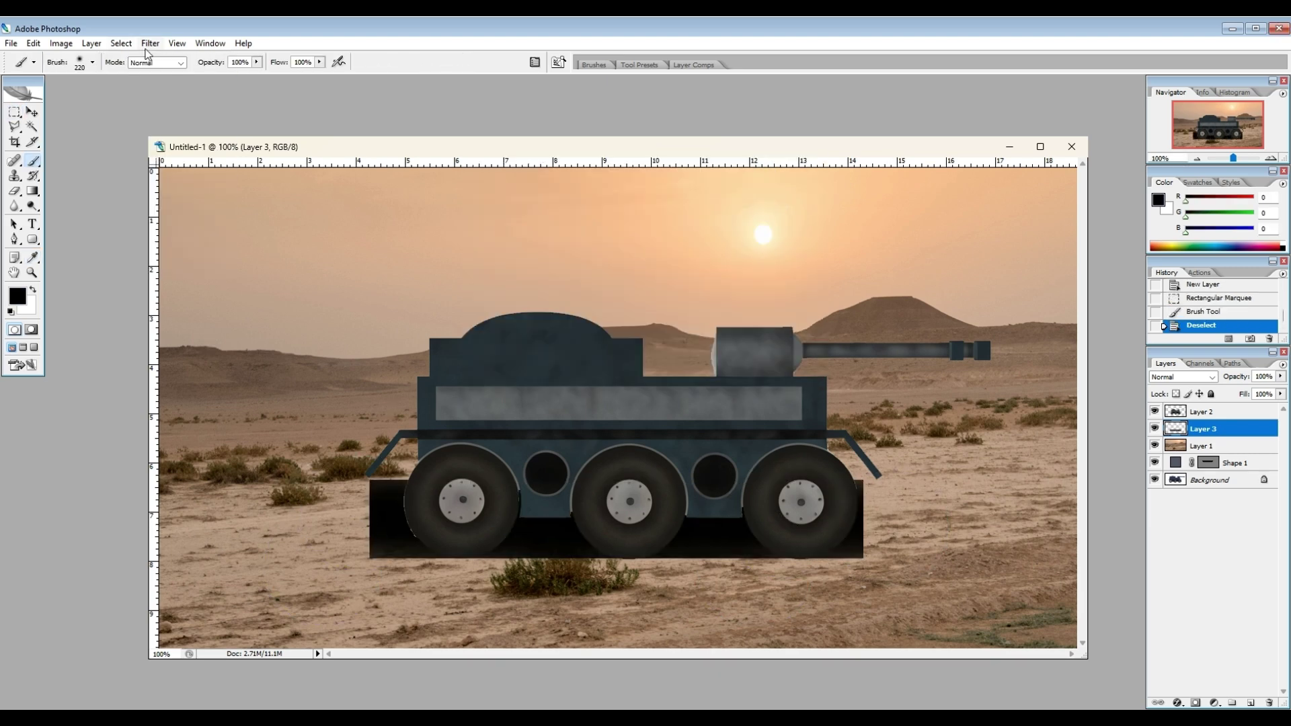
left_click(150, 43)
mouse_move(205, 160)
left_click(344, 205)
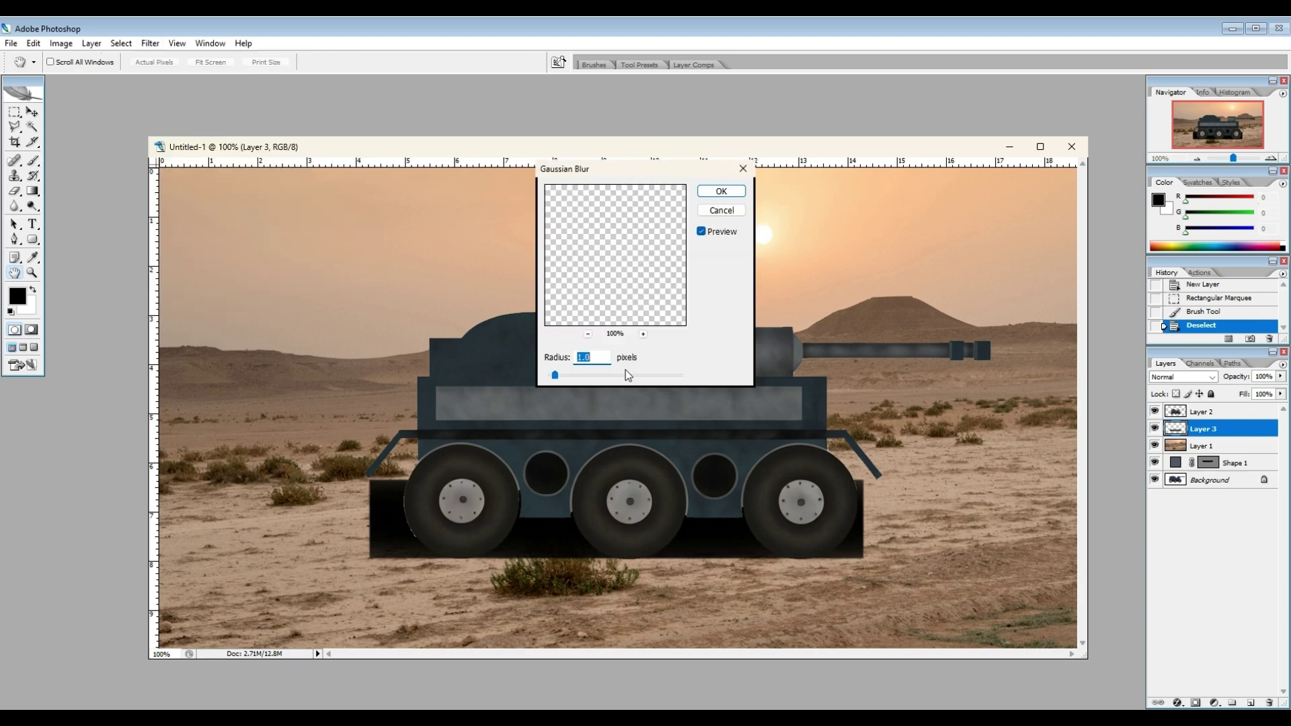
left_click(611, 375)
left_click(720, 191)
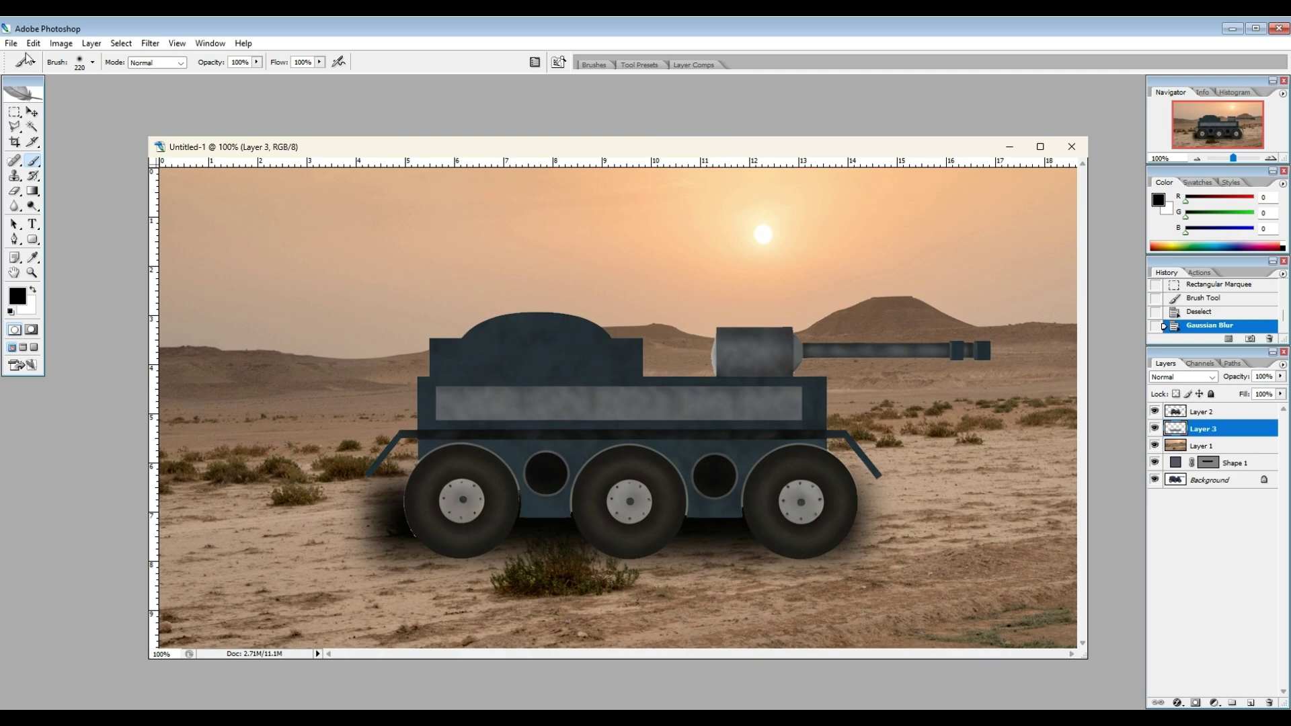
Begin saving the composite as PNG over the existing tank image file.
left_click(11, 43)
left_click(34, 184)
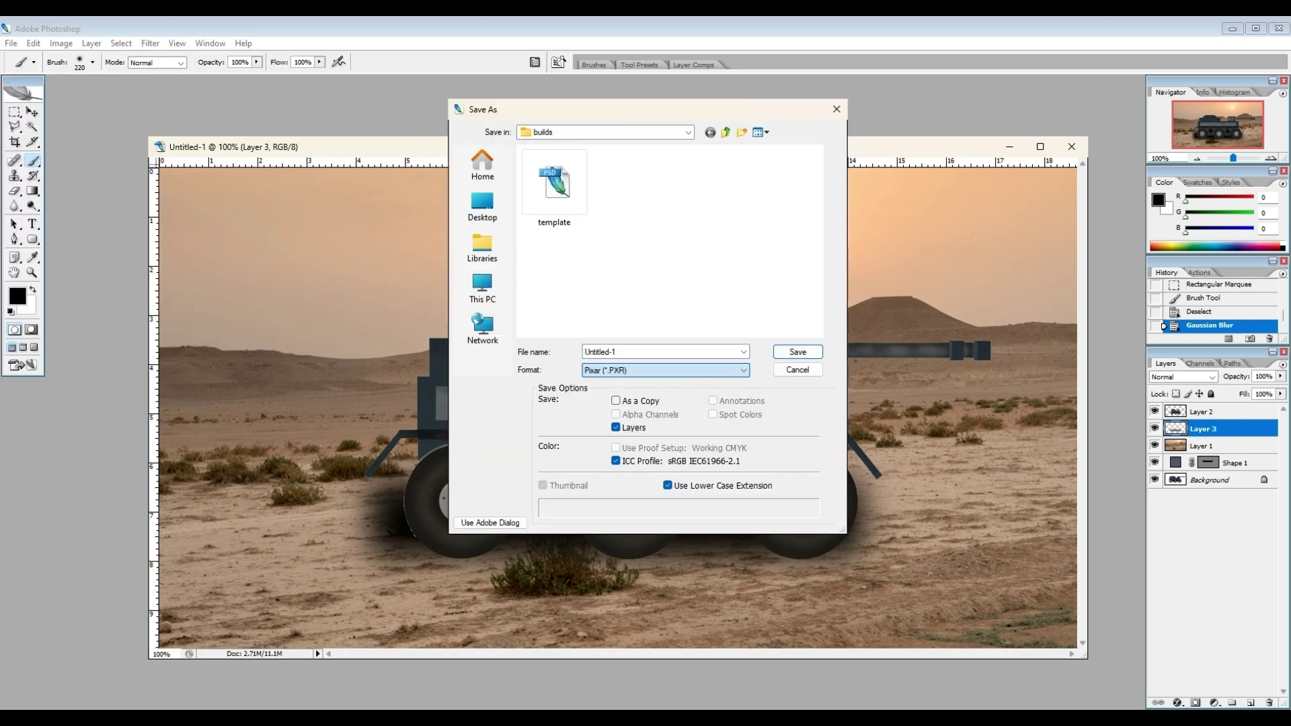
scroll(567, 327, "down", 1)
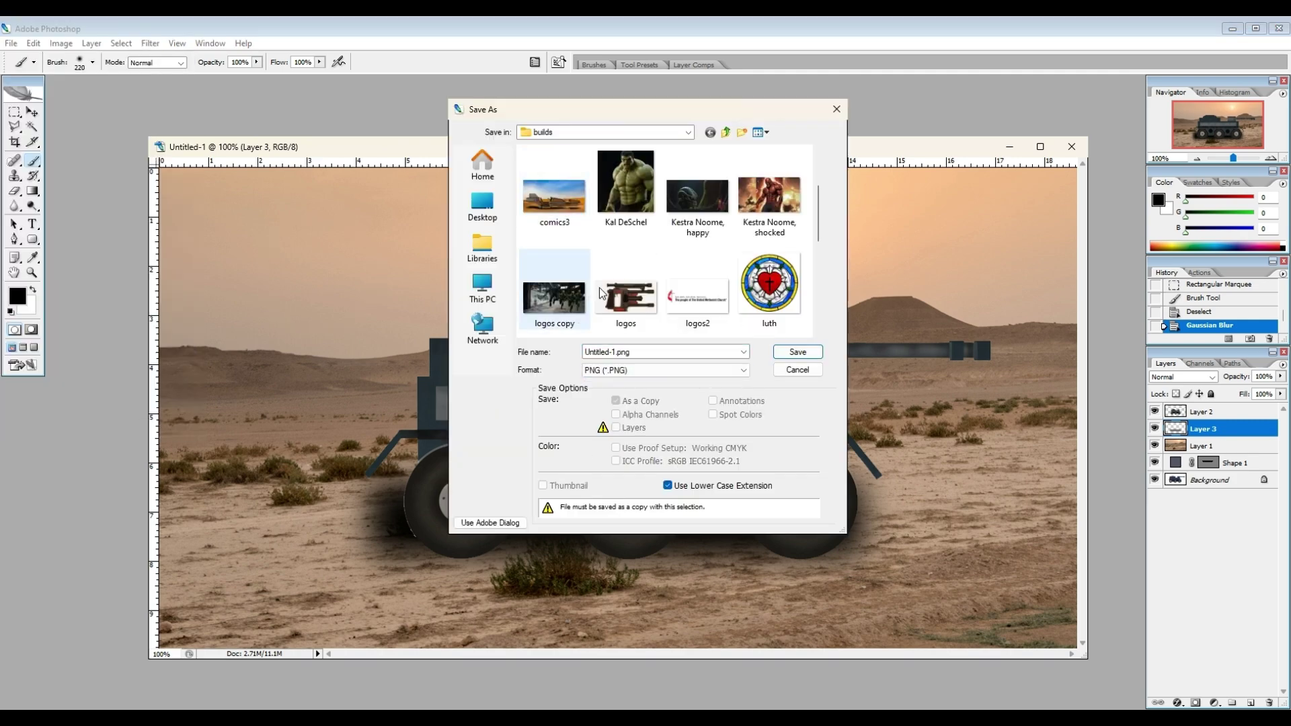
scroll(600, 293, "up", 1)
left_click(625, 195)
Overwrite the existing tank PNG, then correct the prompt to read 'hyperrealistic,'.
left_click(797, 351)
left_click(683, 377)
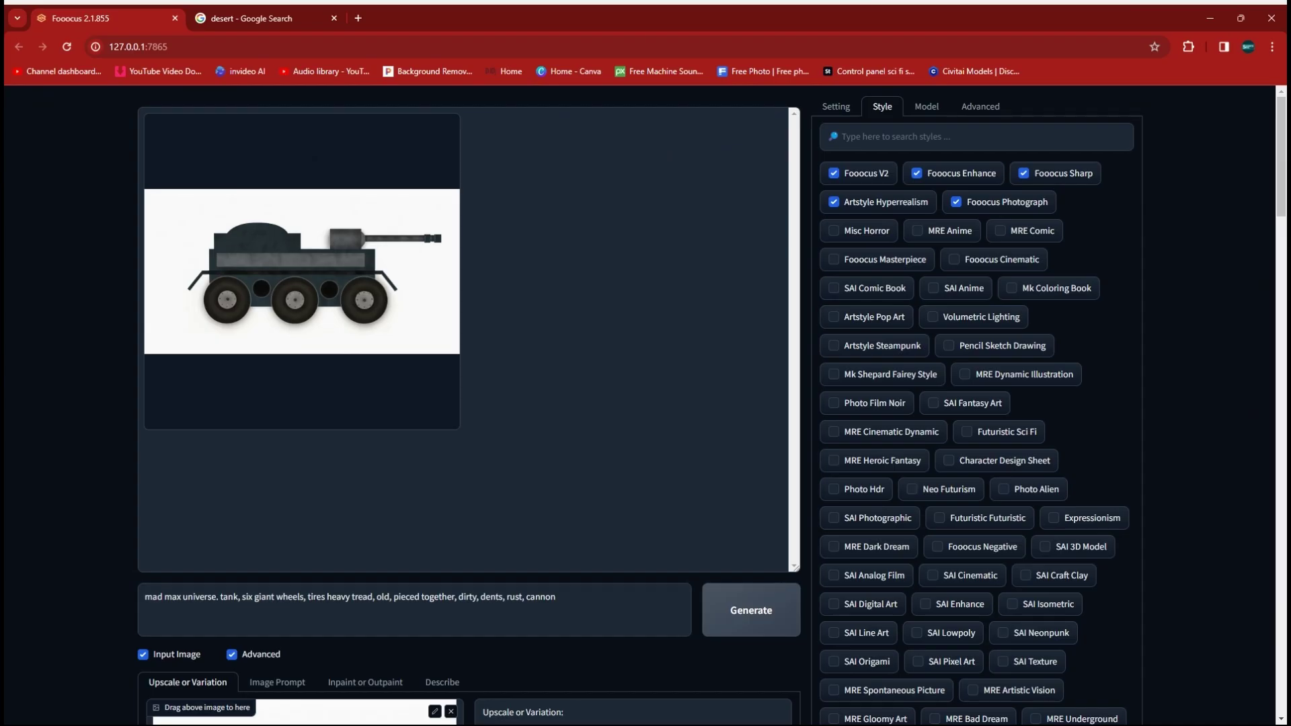
scroll(572, 540, "down", 2)
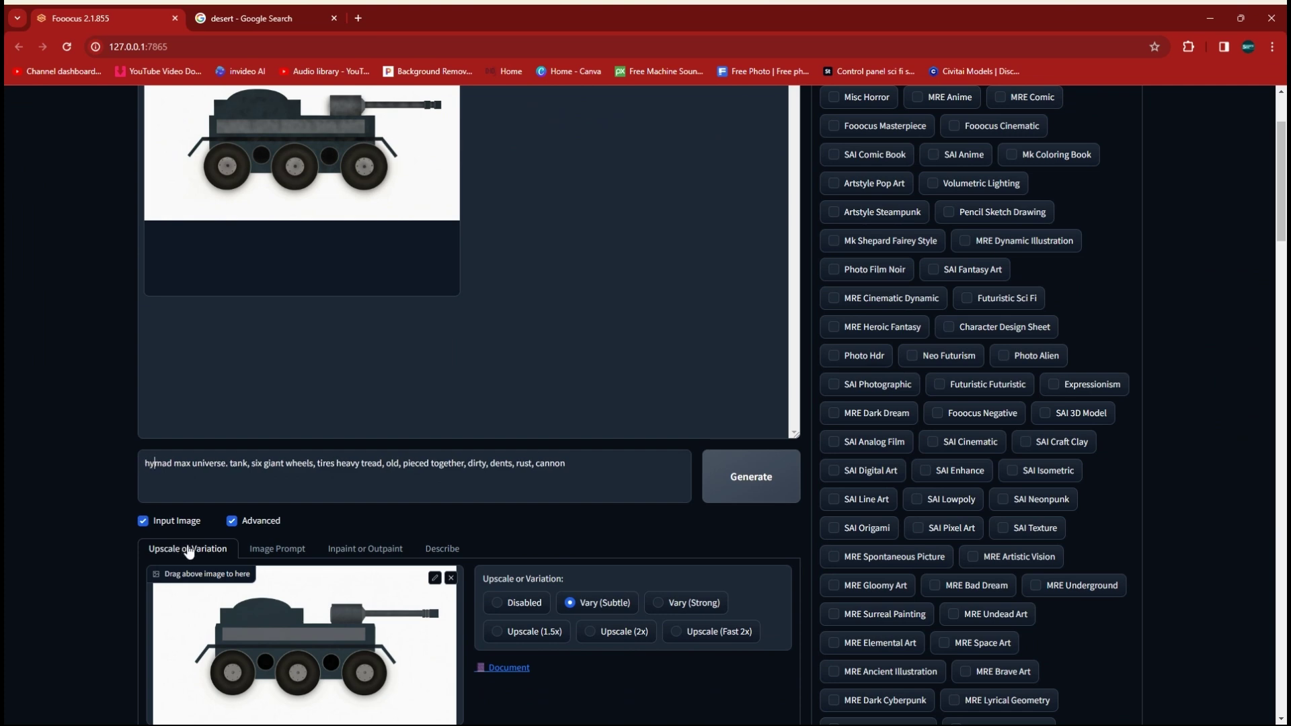
type("perre")
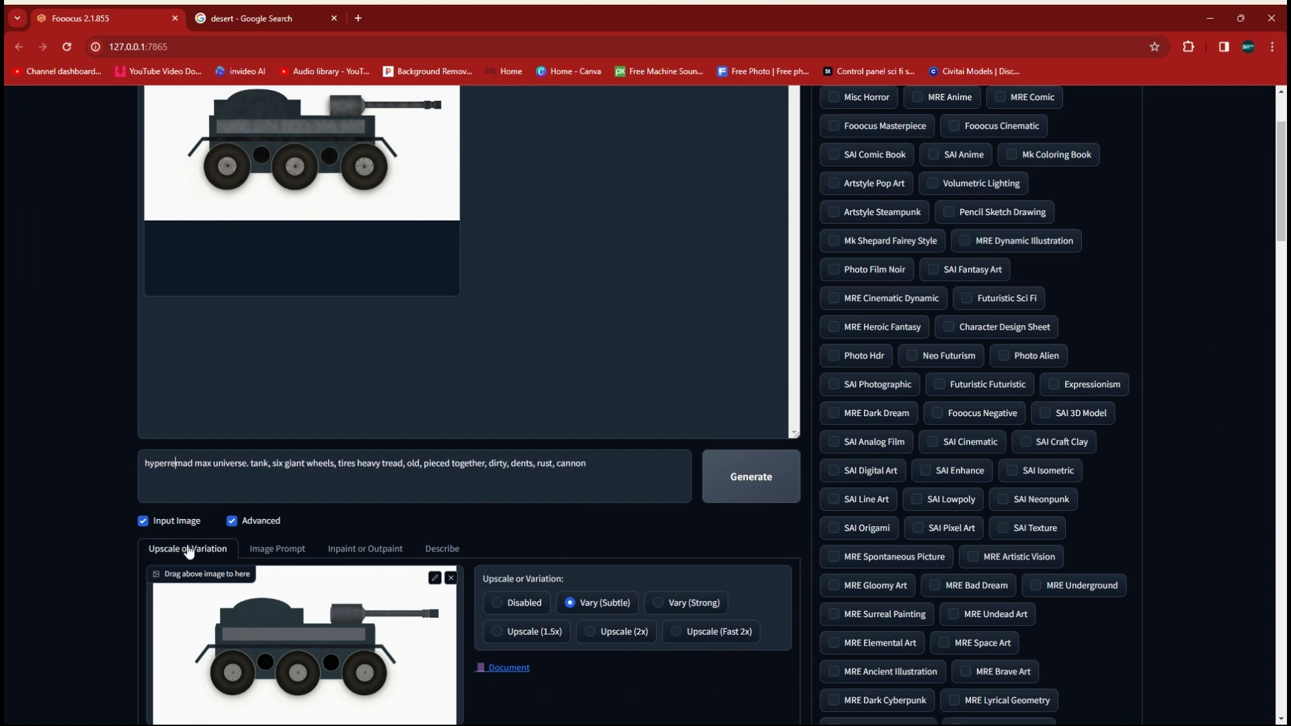
type("alistic")
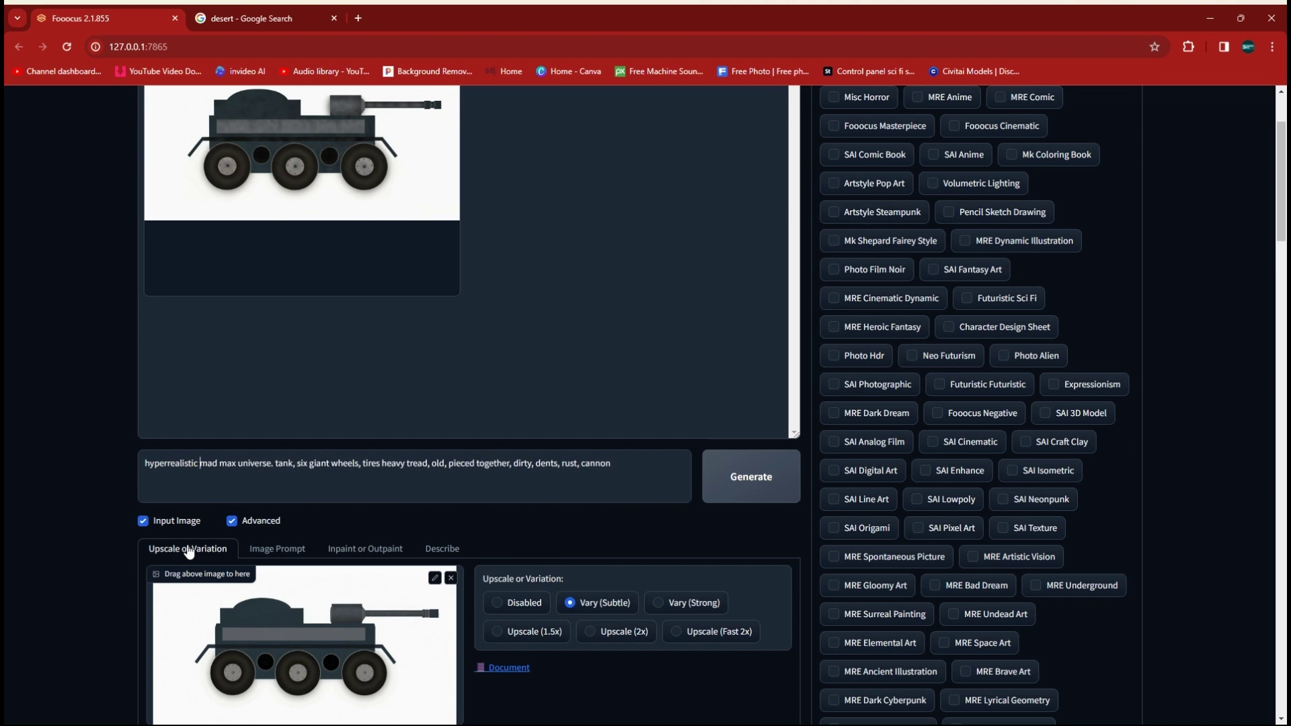
left_click(198, 474)
type(",")
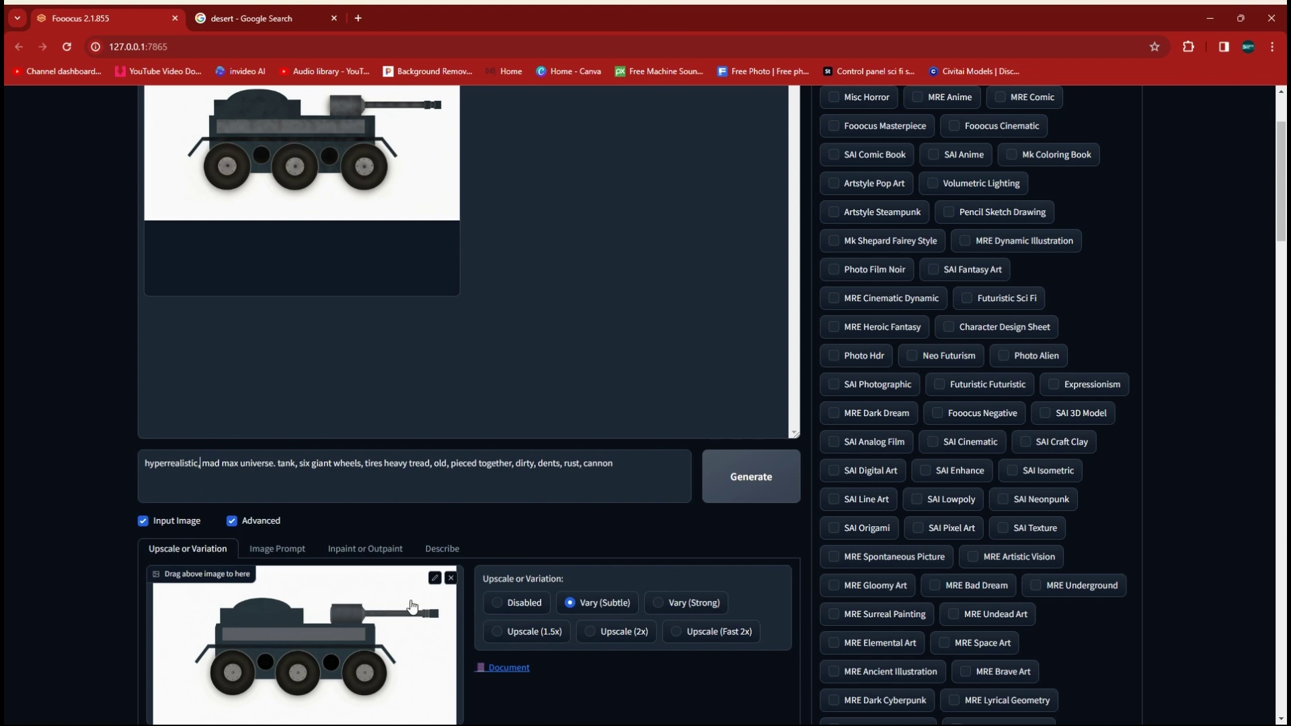
Swap the input image for the ASH file and generate a subtle variation.
left_click(451, 578)
left_click(329, 632)
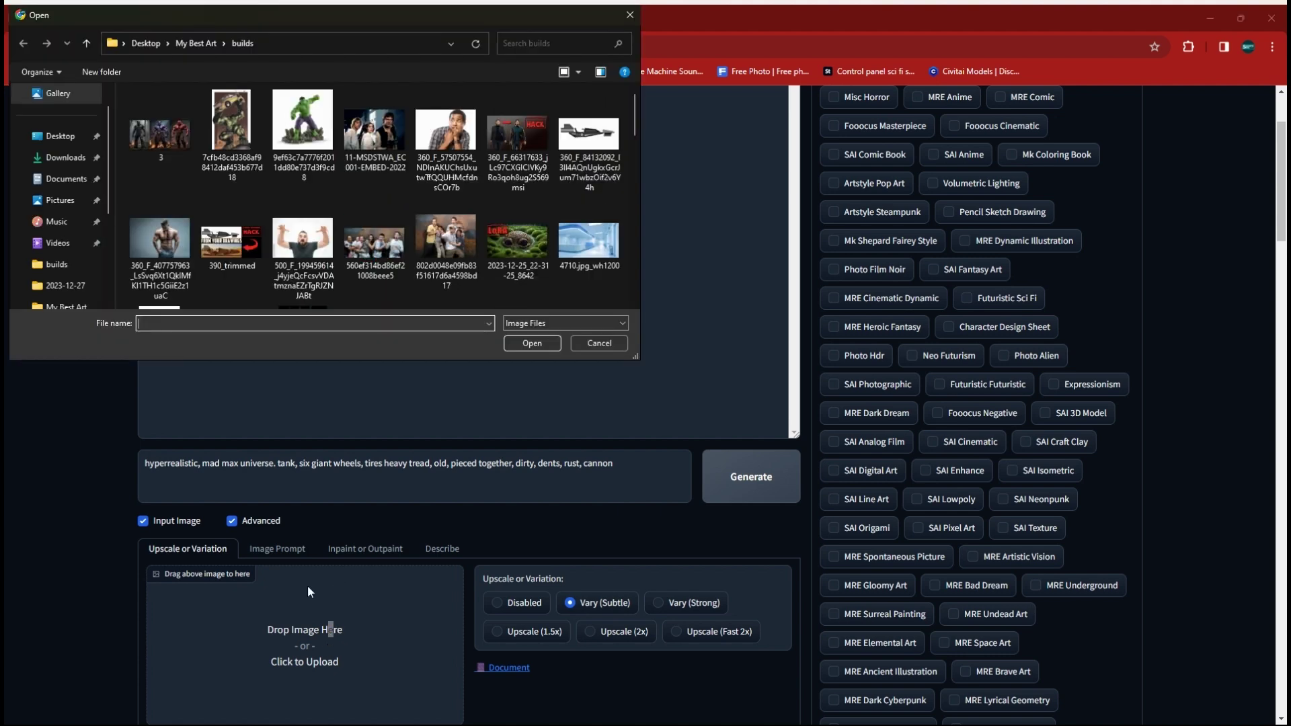
scroll(231, 264, "down", 1)
left_click(231, 263)
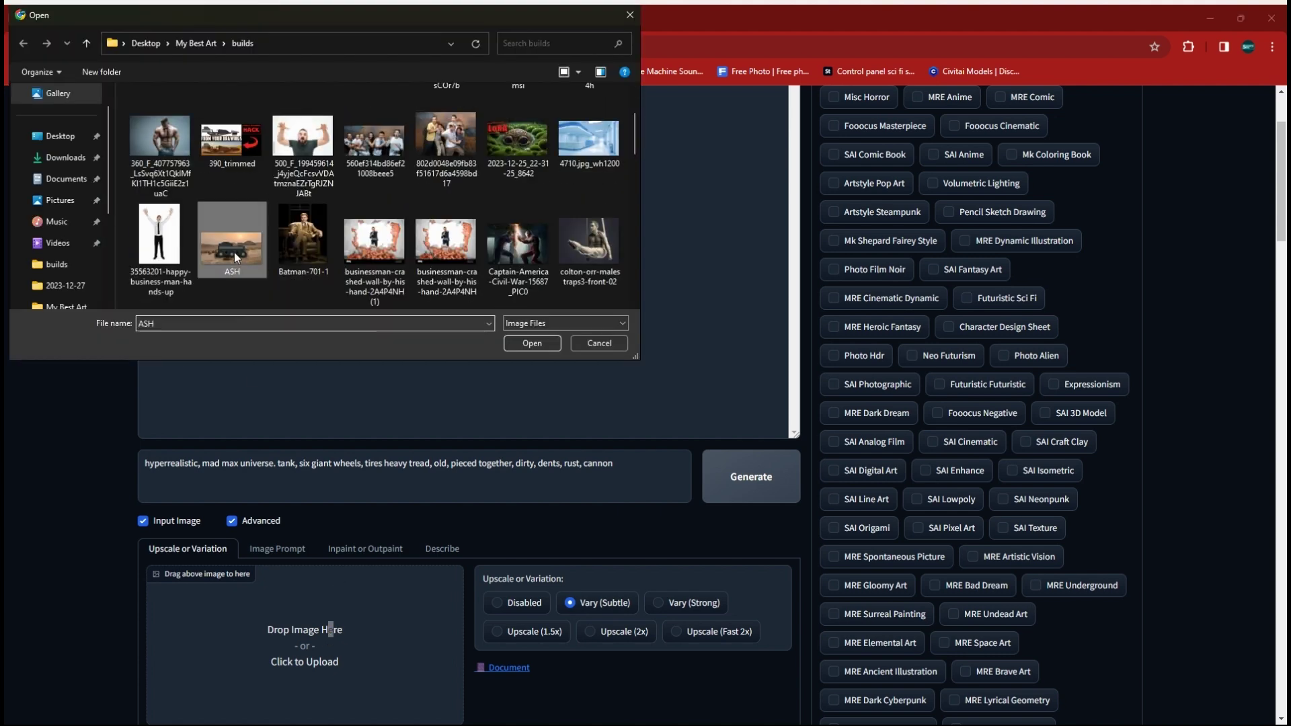
left_click(532, 343)
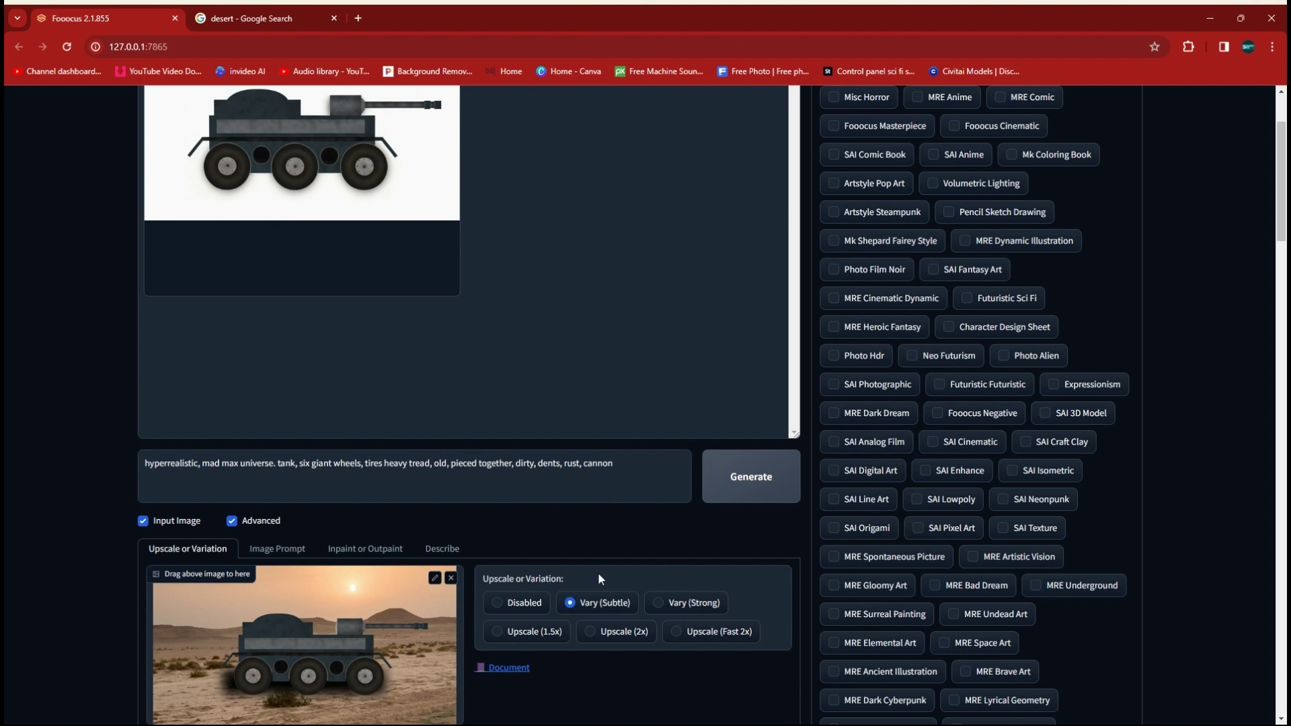
left_click(762, 496)
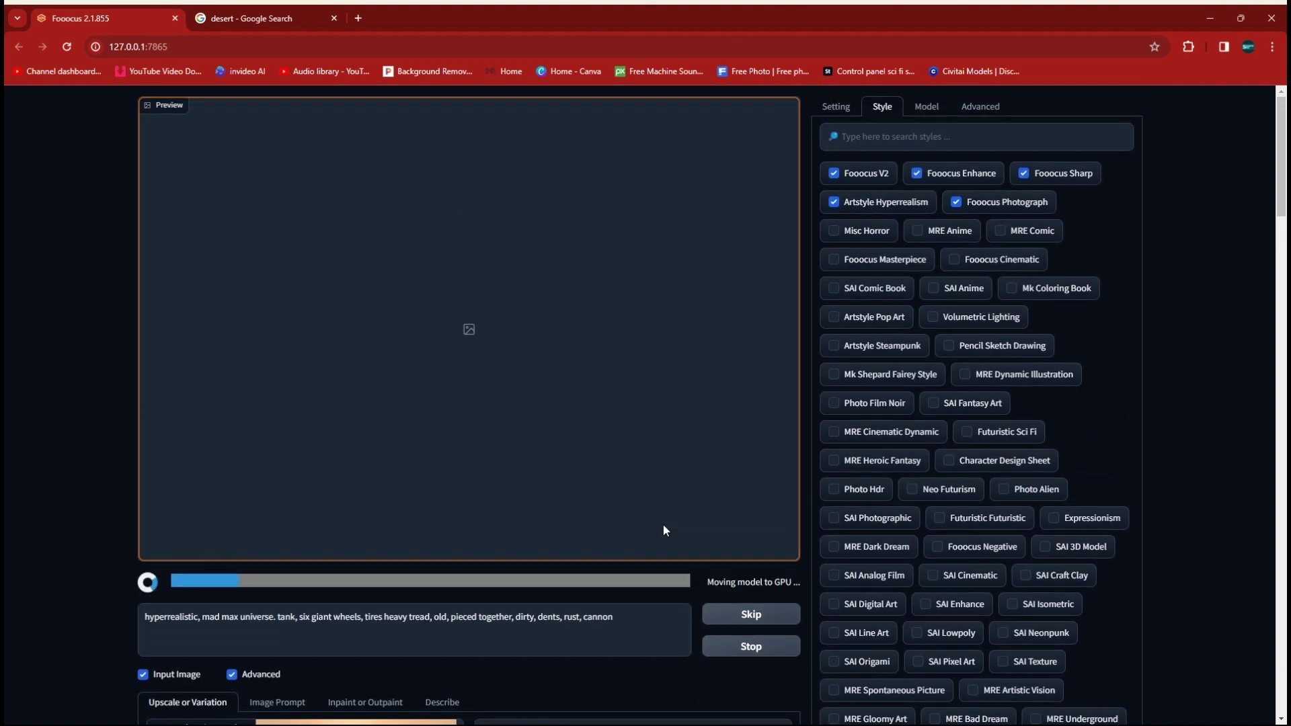
Append ', heavy dust' to the prompt, generate, and enlarge the finished image.
type(", heavy dust")
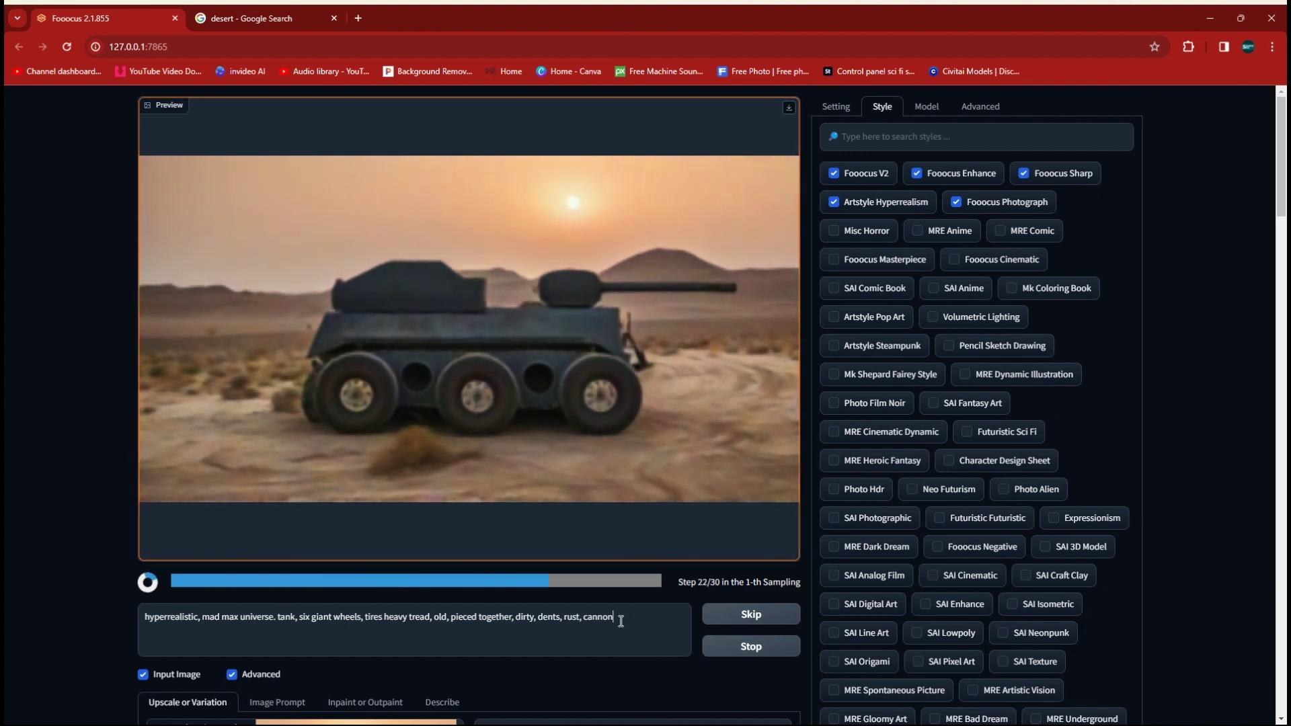
scroll(514, 368, "down", 2)
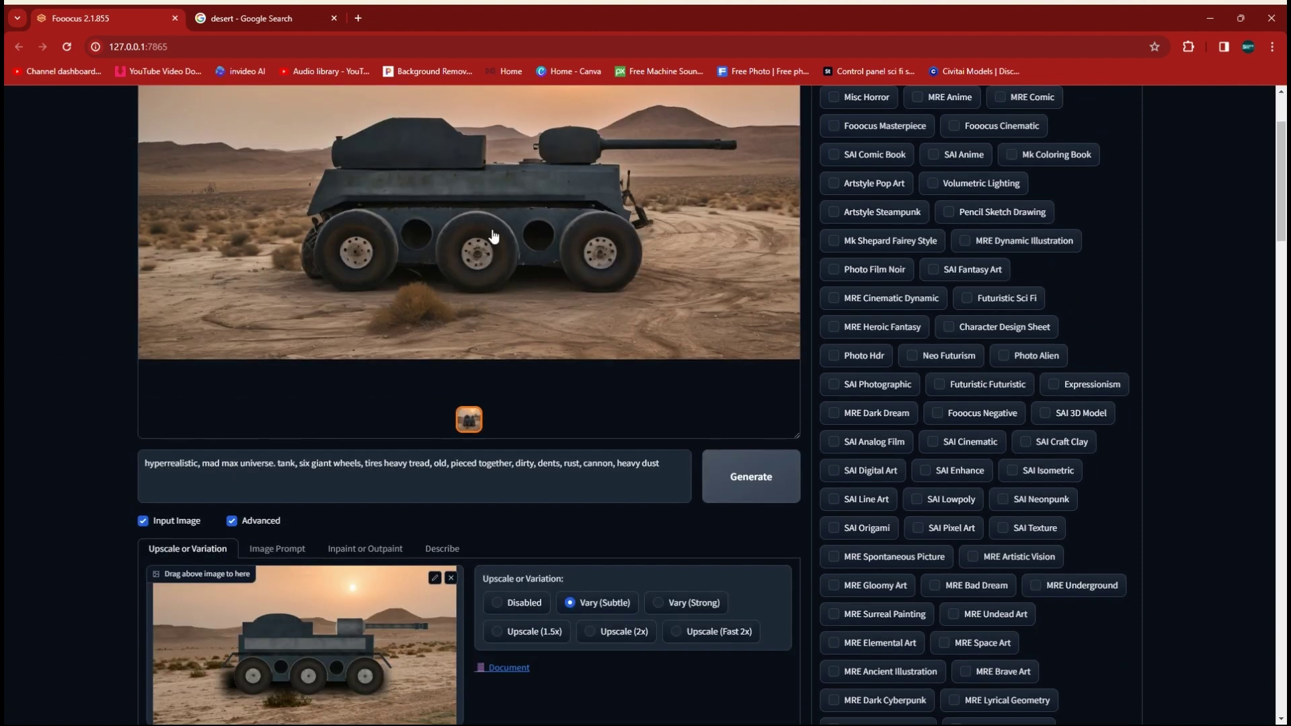
left_click(751, 475)
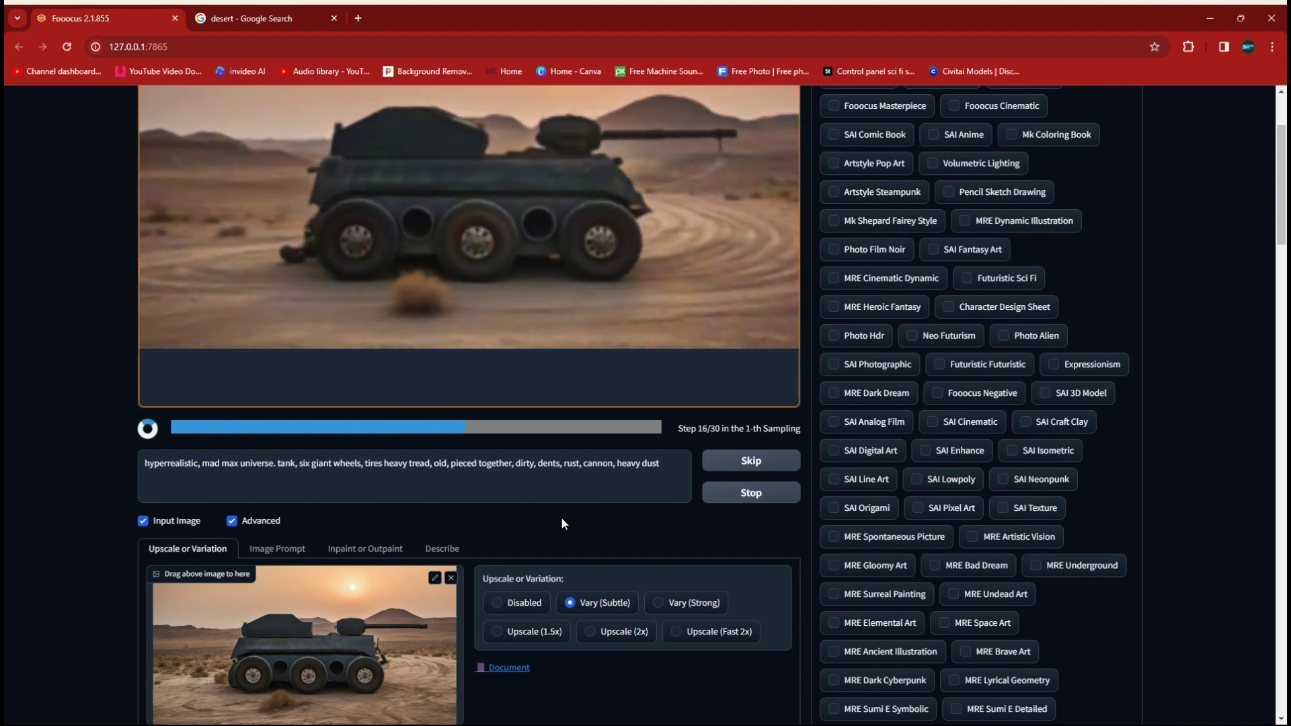
scroll(560, 519, "up", 1)
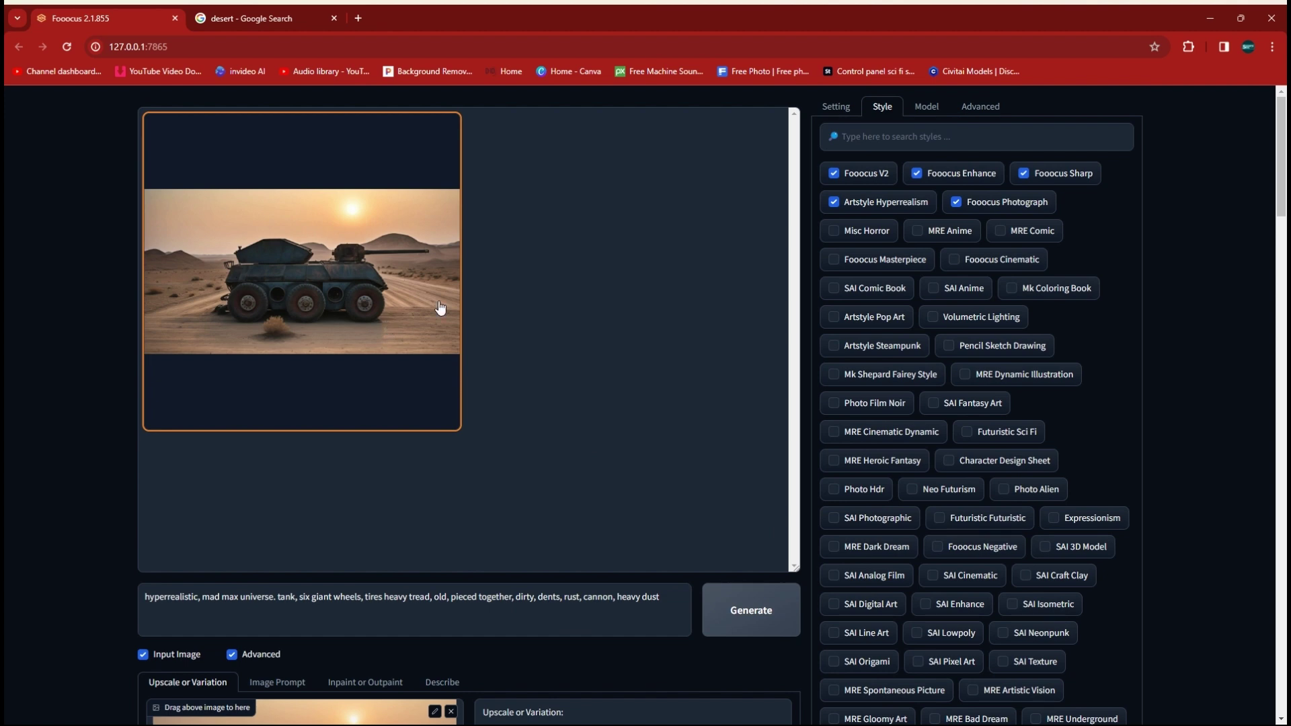
left_click(324, 290)
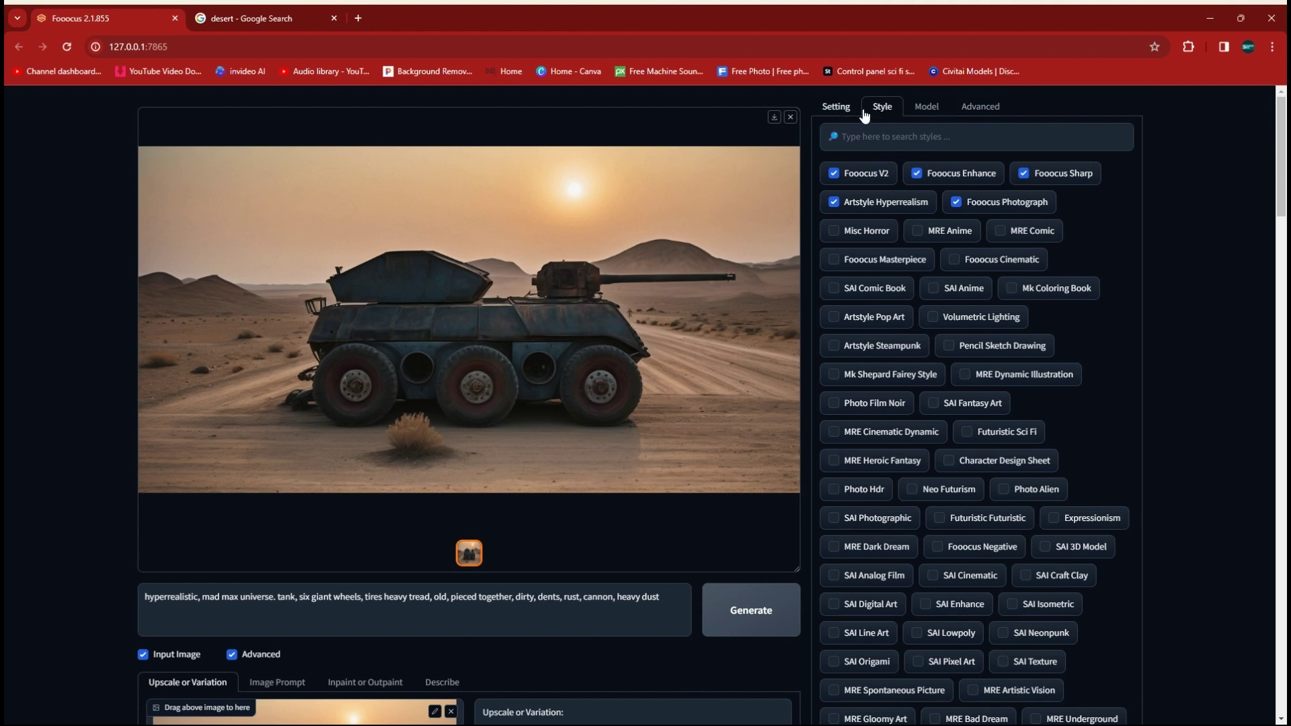
Set realisticVisionV60B1 as the refiner model and start a new tank generation.
left_click(924, 113)
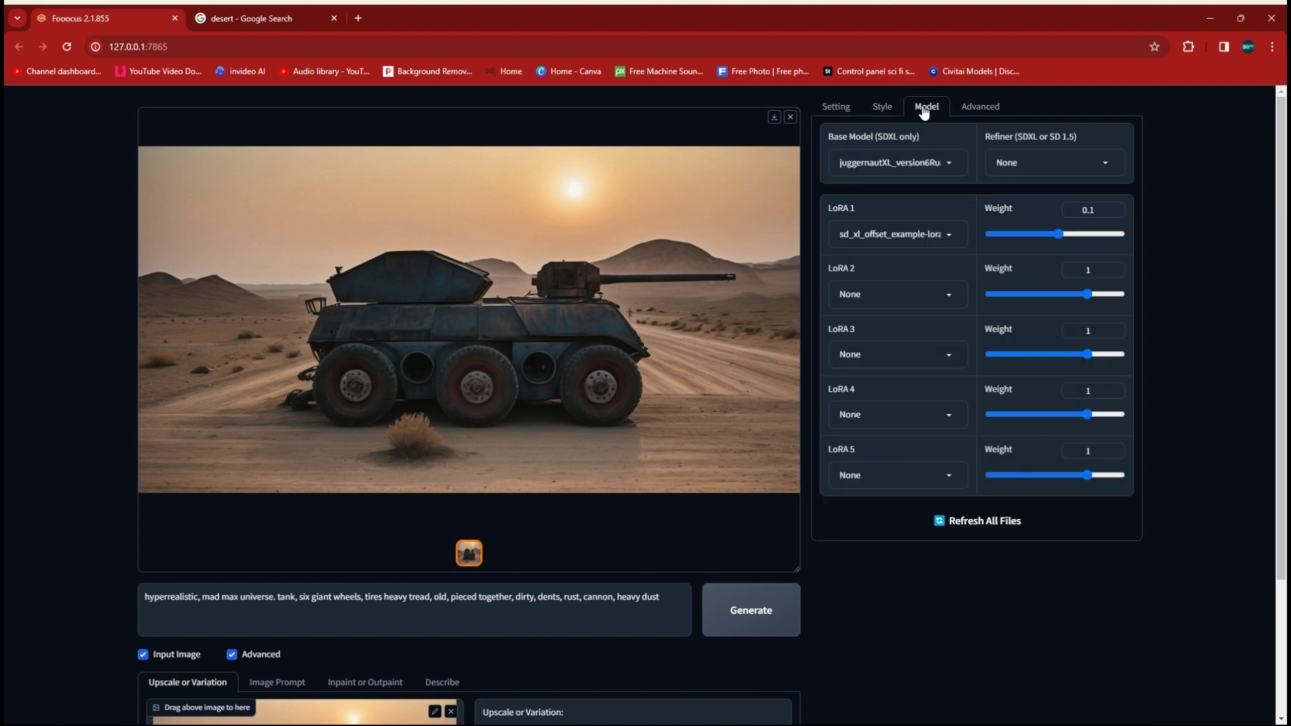
left_click(1104, 162)
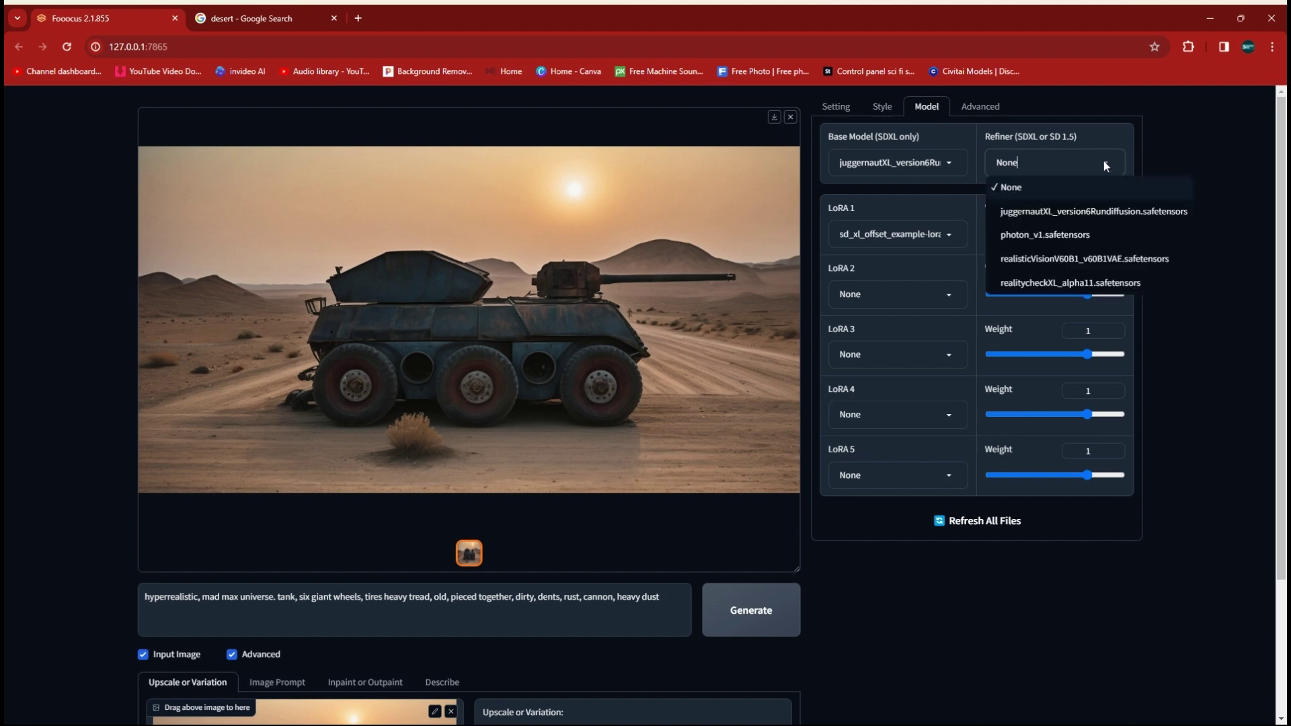
left_click(1055, 260)
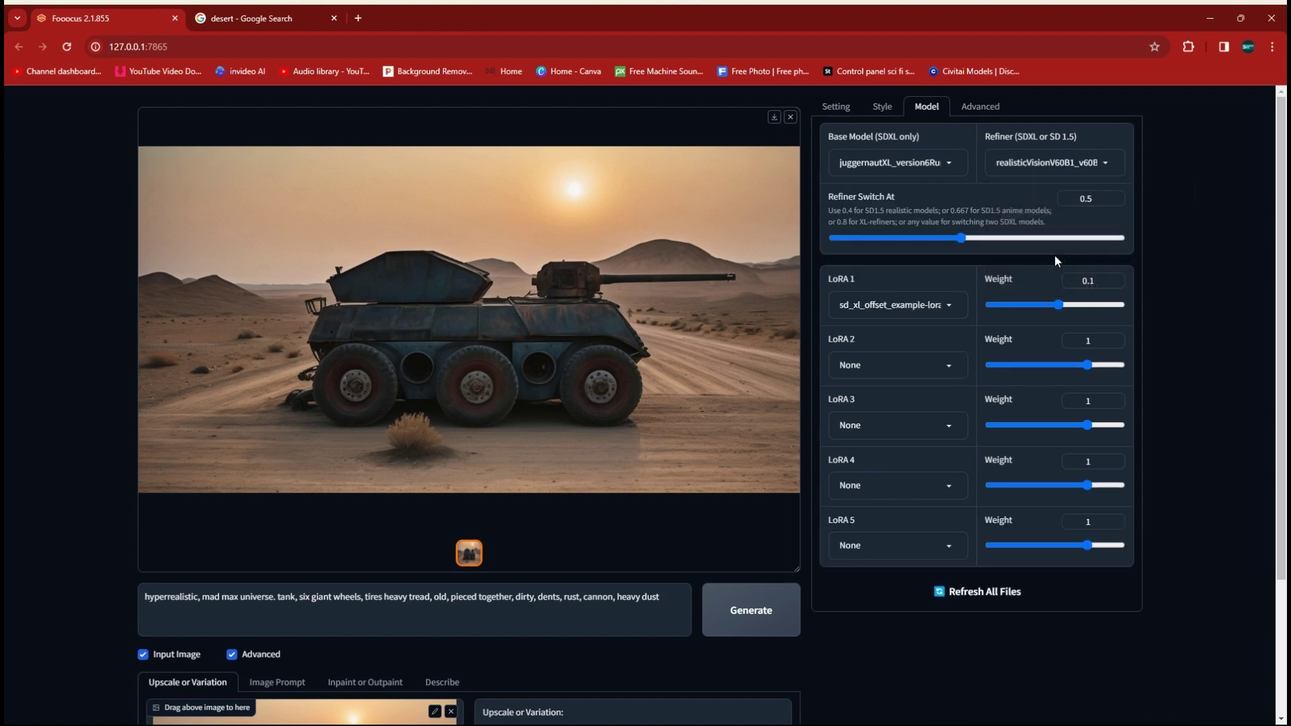
left_click(751, 610)
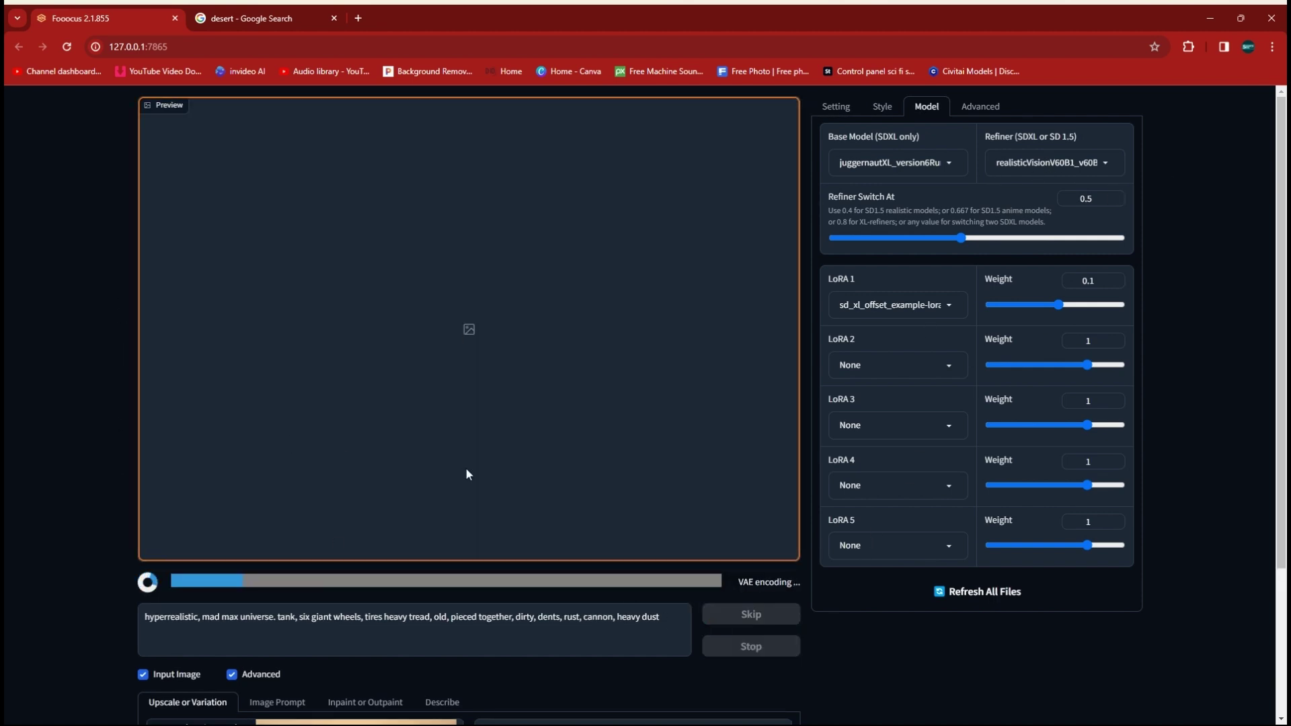
Generate another image with the same settings and view the rusty six-wheeled cannon car full-window.
scroll(464, 468, "down", 2)
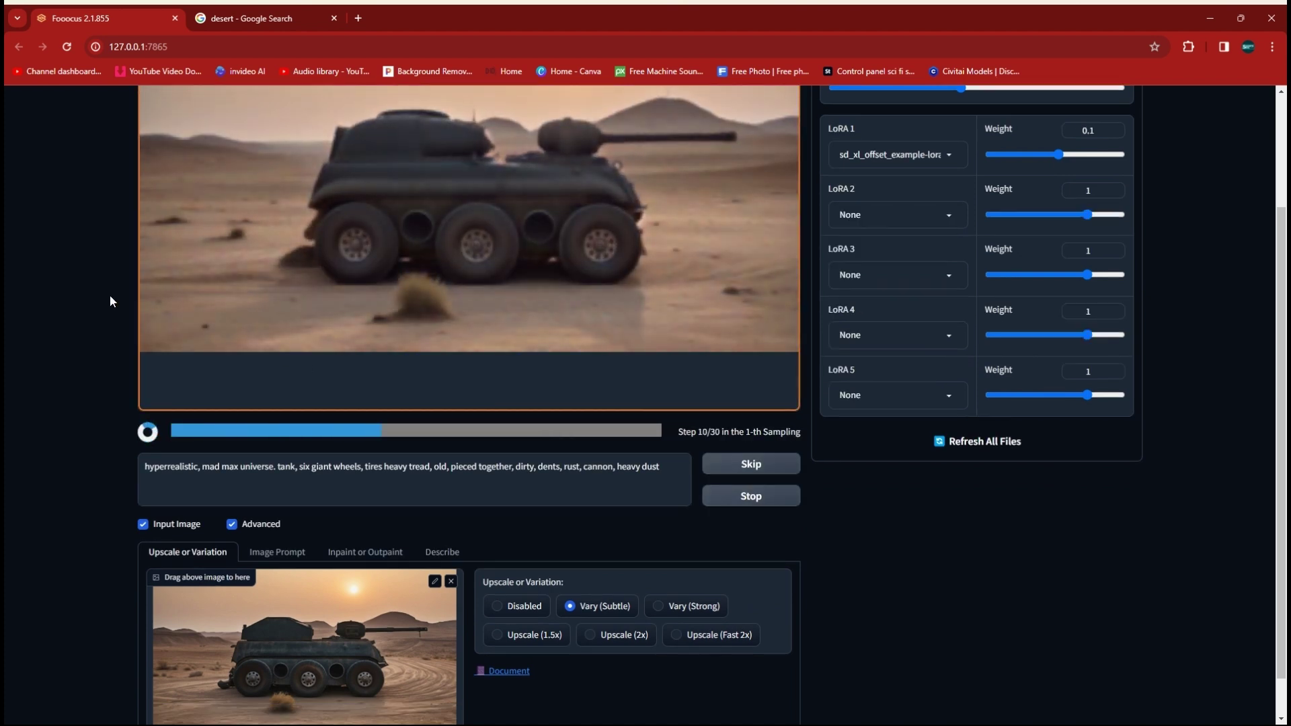
scroll(464, 278, "up", 1)
scroll(464, 279, "up", 1)
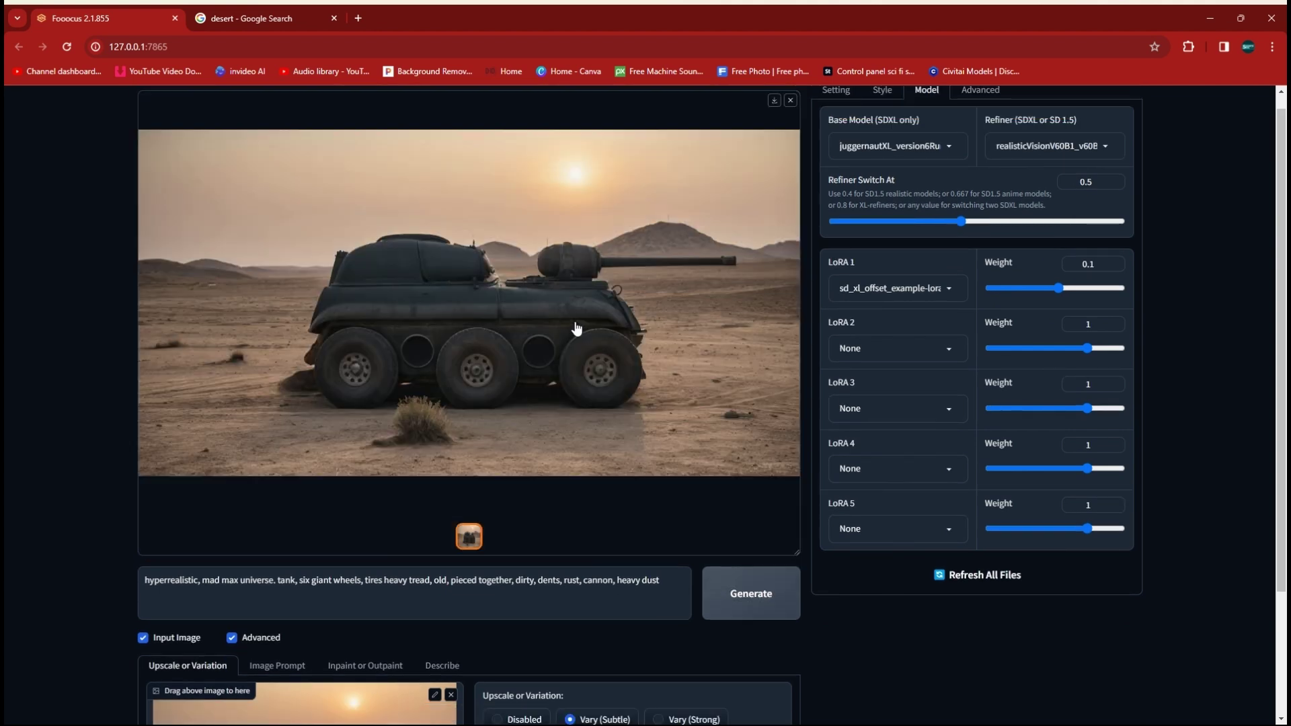
scroll(572, 316, "down", 1)
left_click(751, 522)
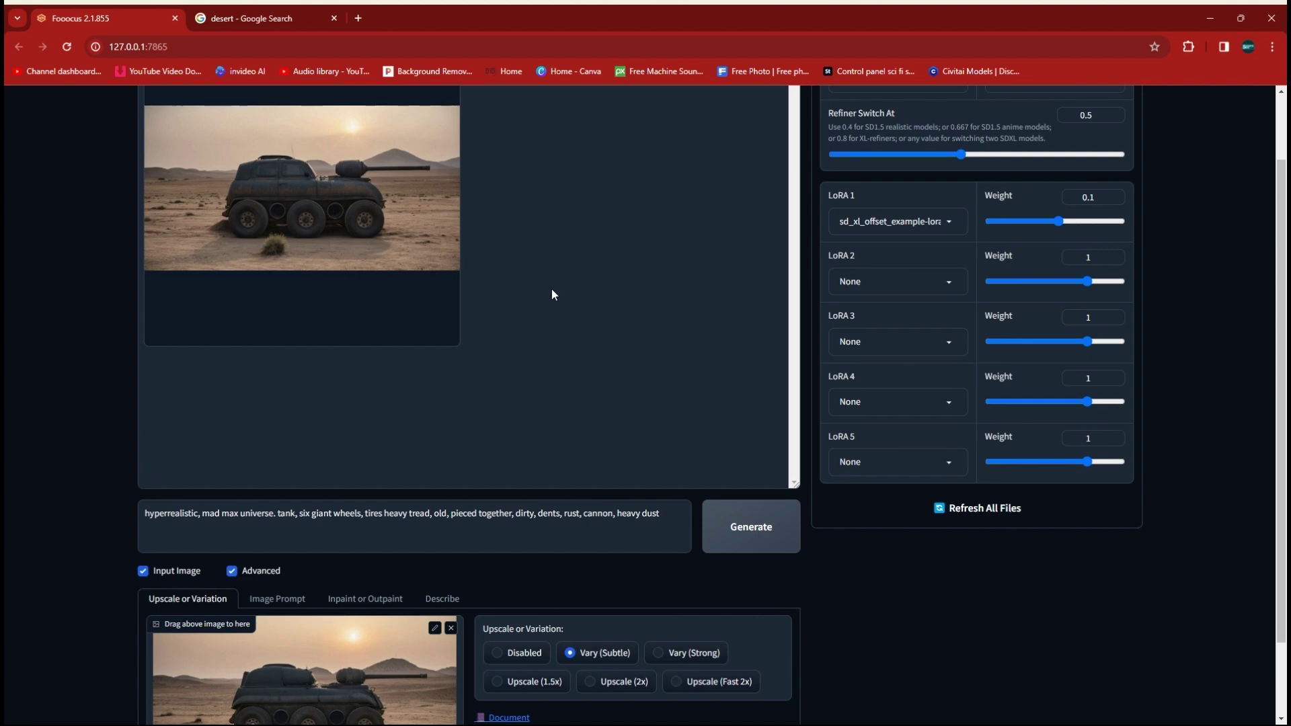
left_click(425, 223)
left_click(593, 311)
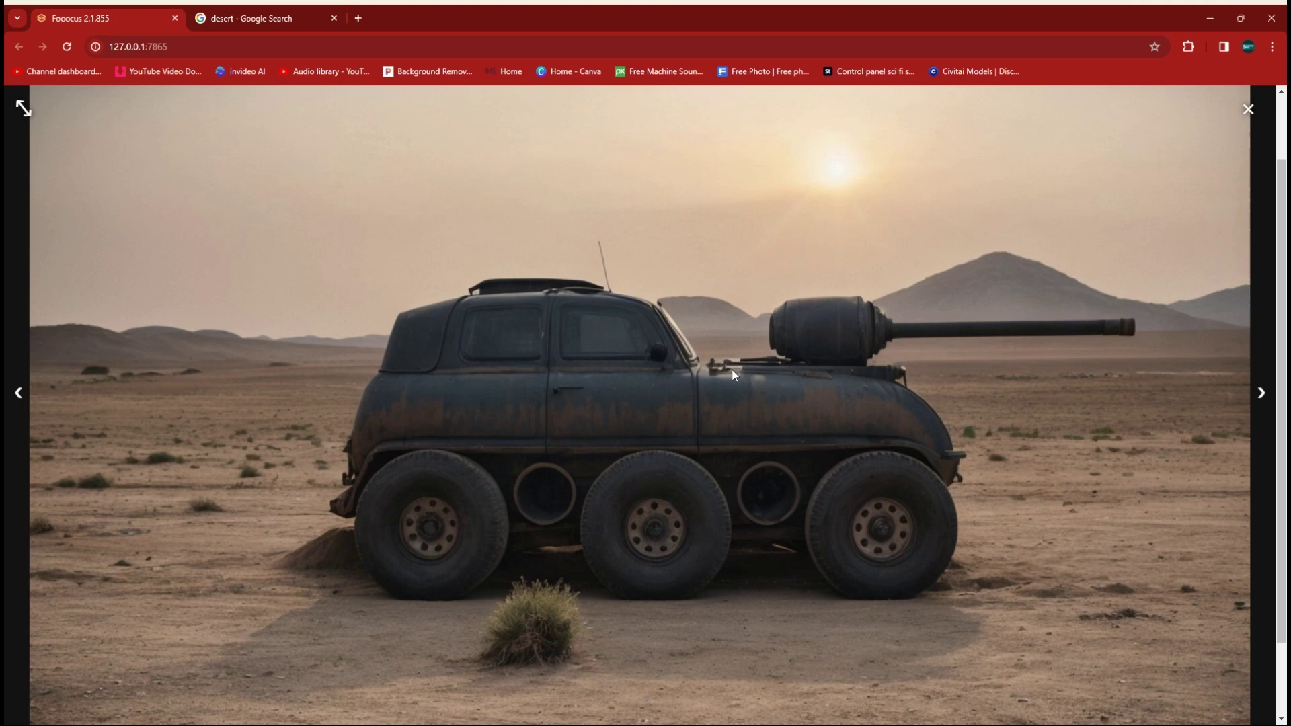
Render a new cannon car with a scrap pile in front and view it full-window.
left_click(1248, 109)
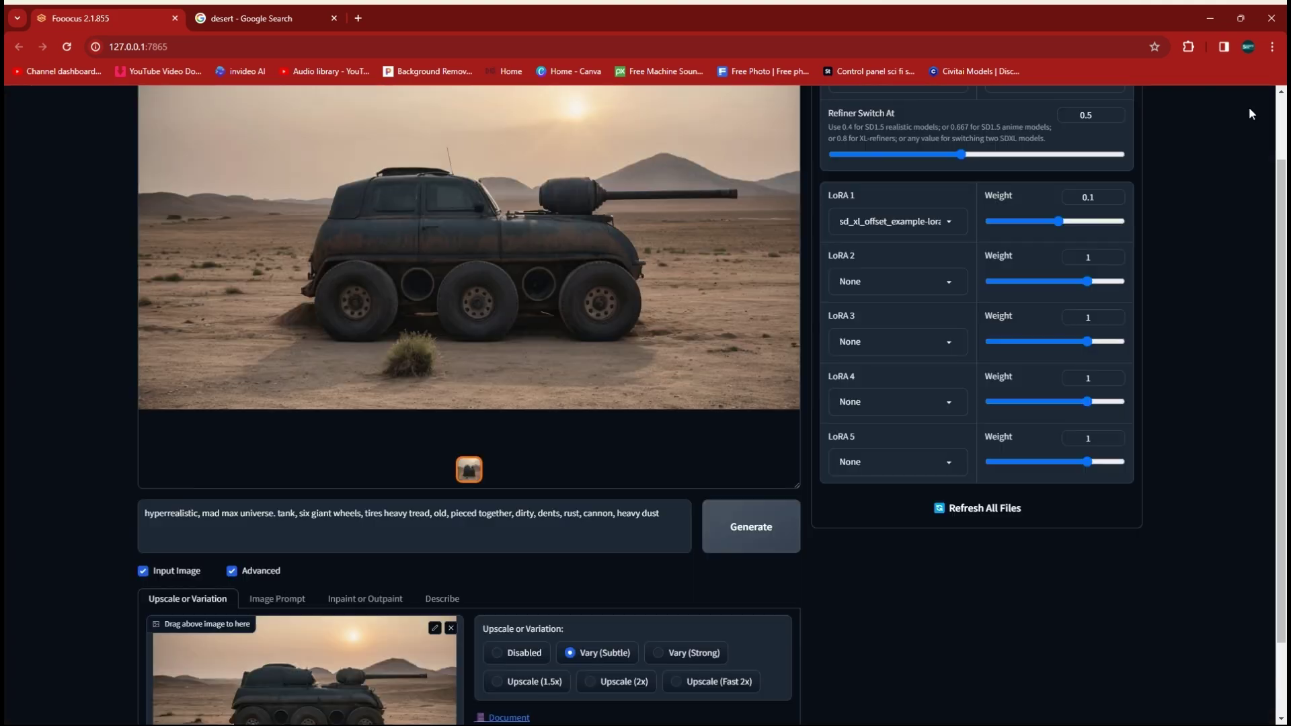
scroll(595, 242, "down", 2)
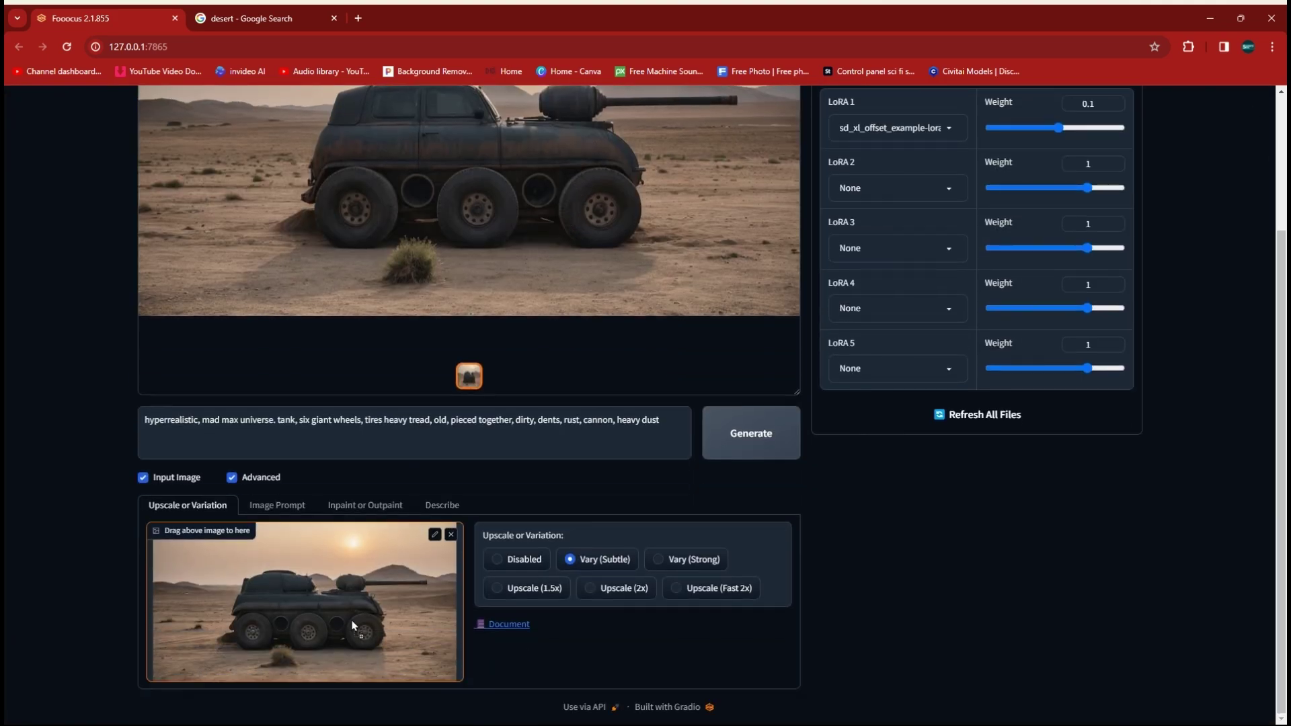
left_click(733, 449)
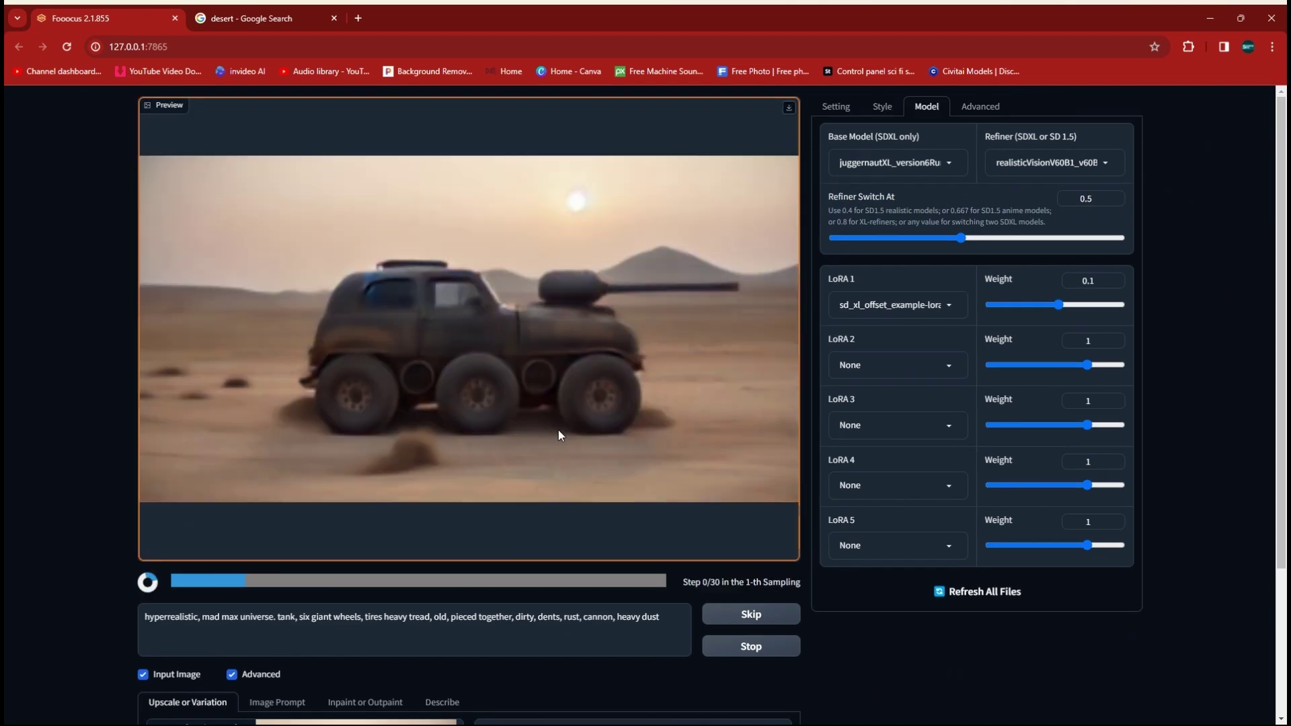
scroll(515, 457, "down", 1)
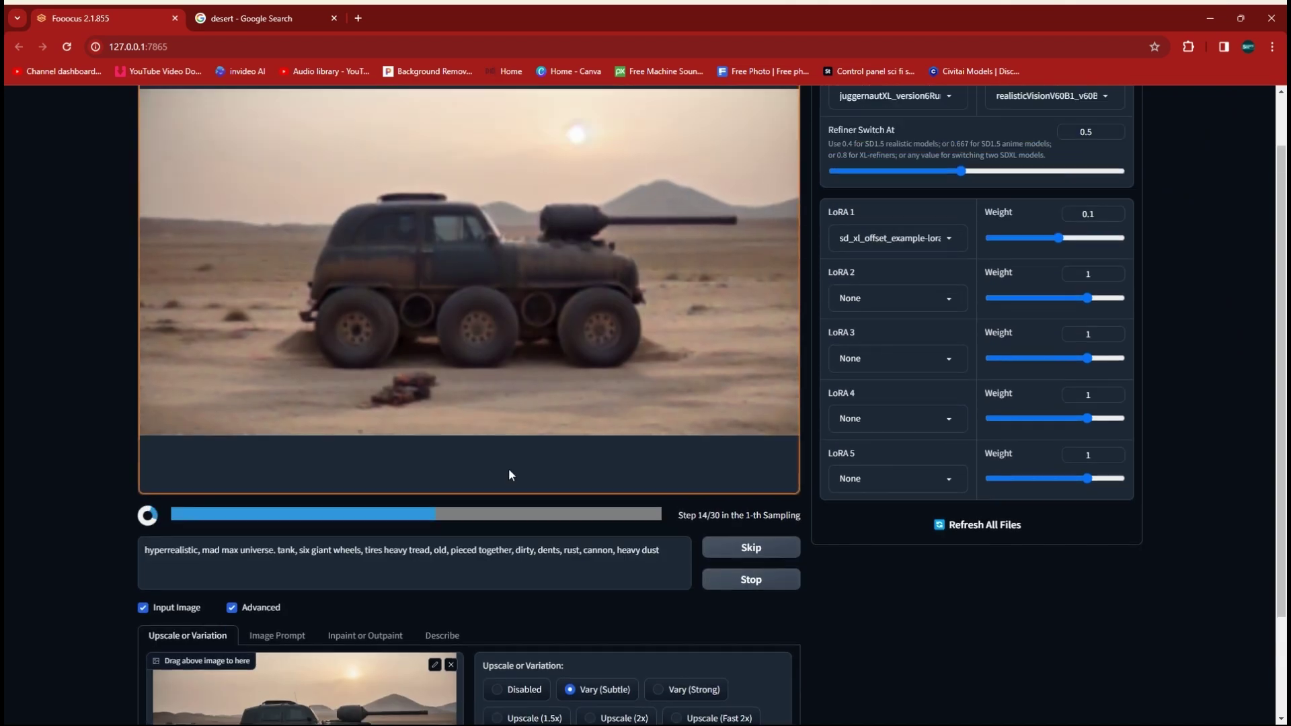
scroll(510, 474, "up", 1)
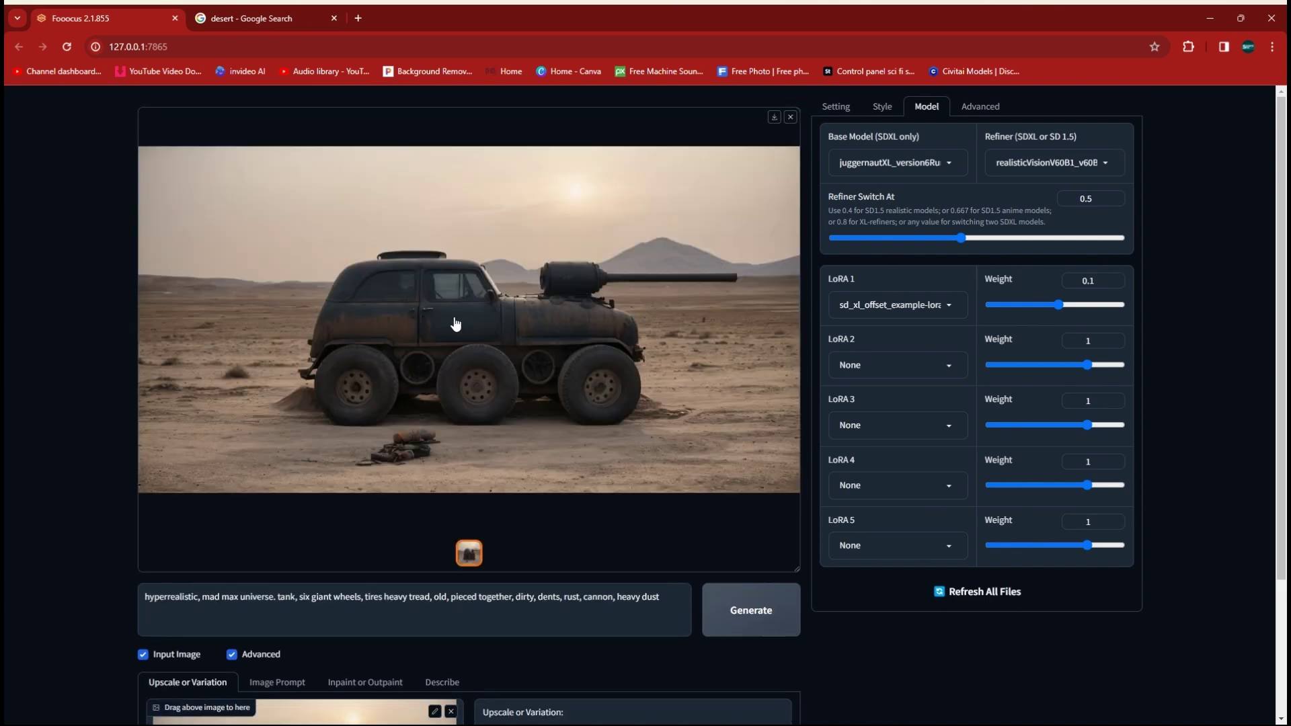
left_click(550, 344)
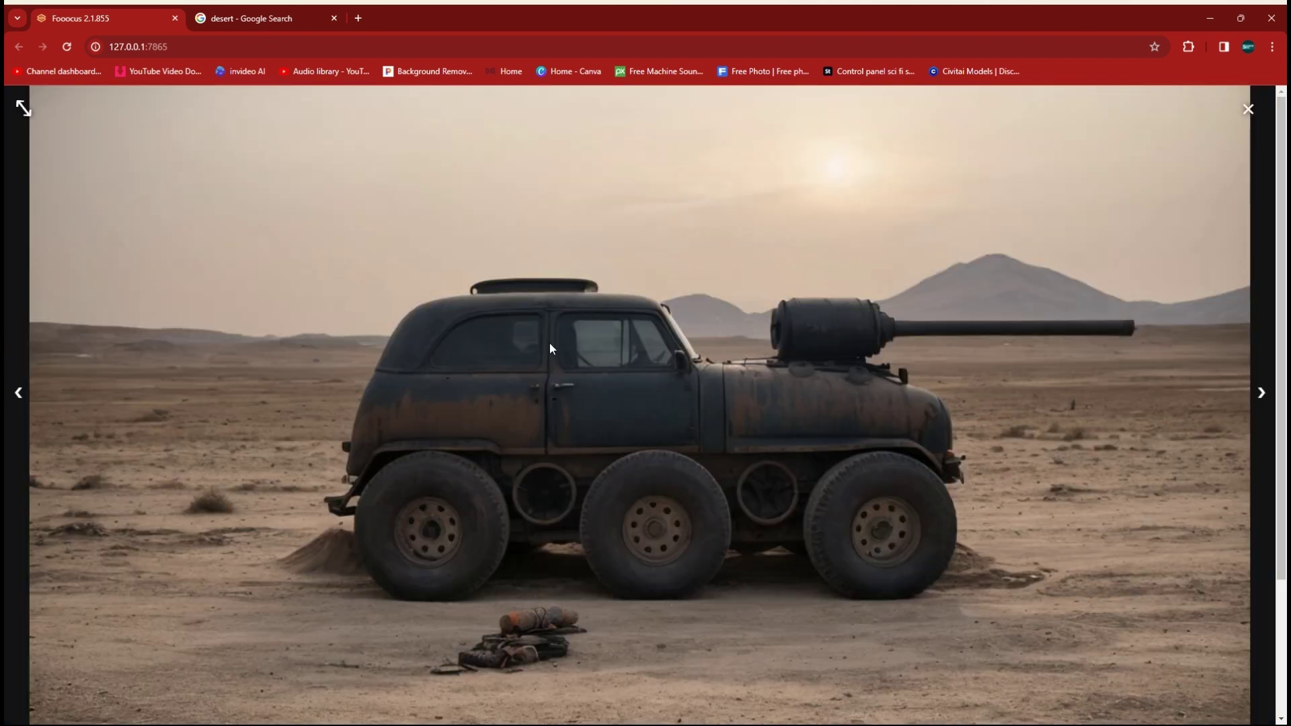